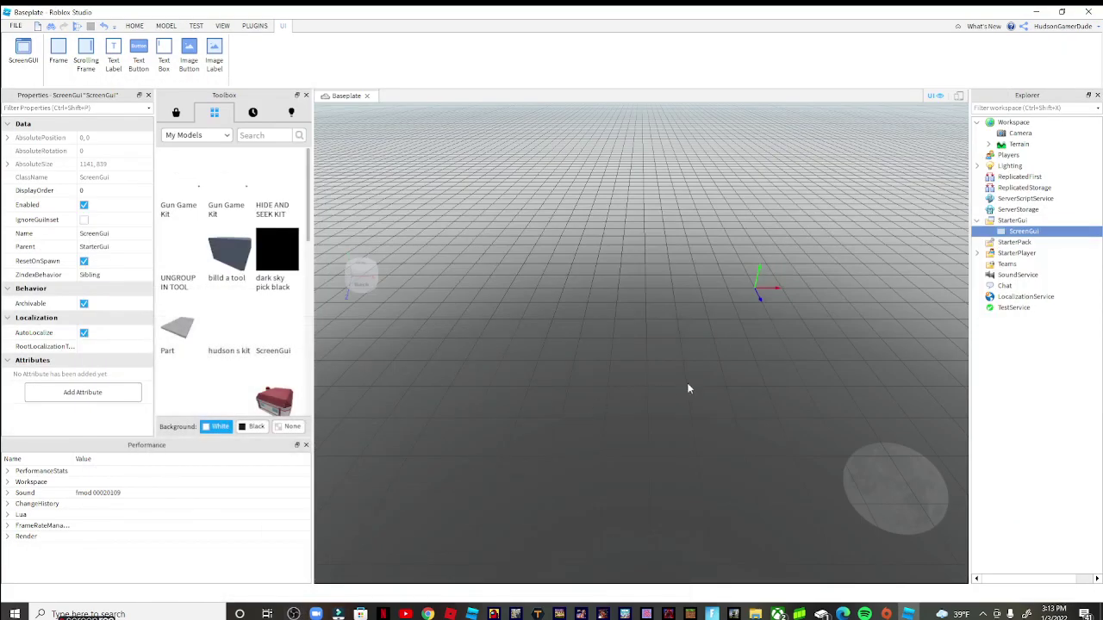
Tilt the camera down onto the baseplate and collapse the Studio ribbon.
right_click_drag(633, 186, 604, 255)
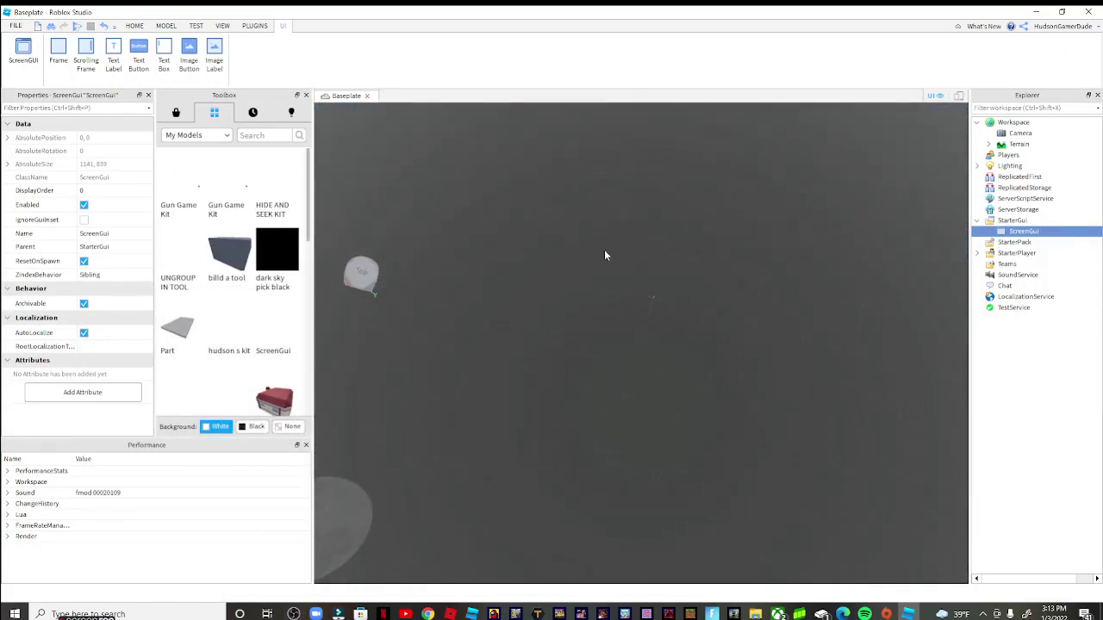
scroll(594, 250, "down", 3)
left_click(956, 27)
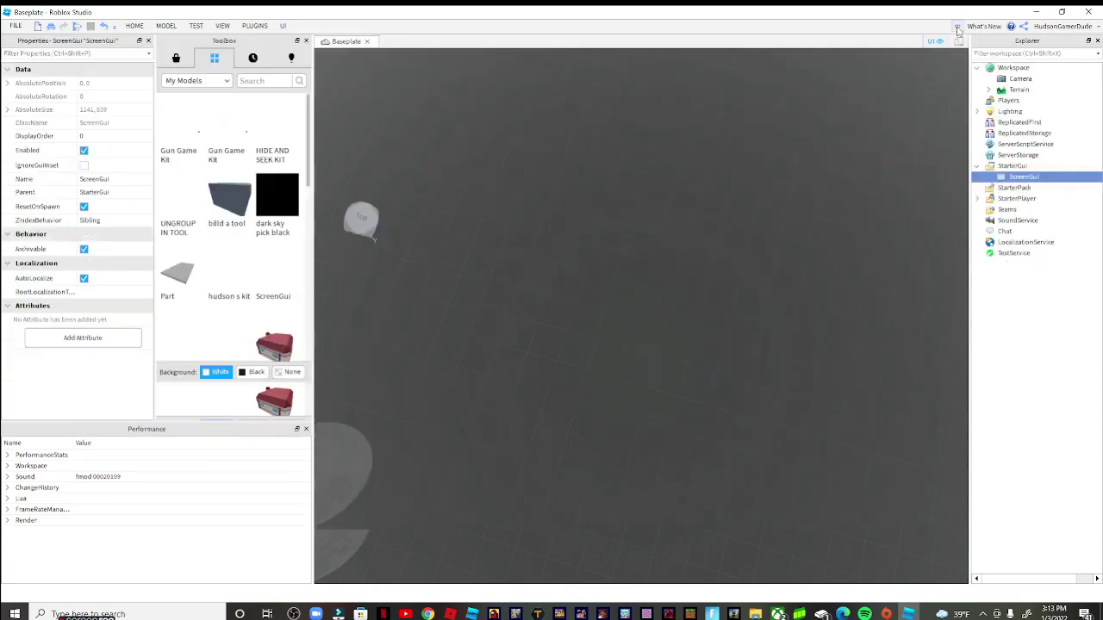
left_click(957, 27)
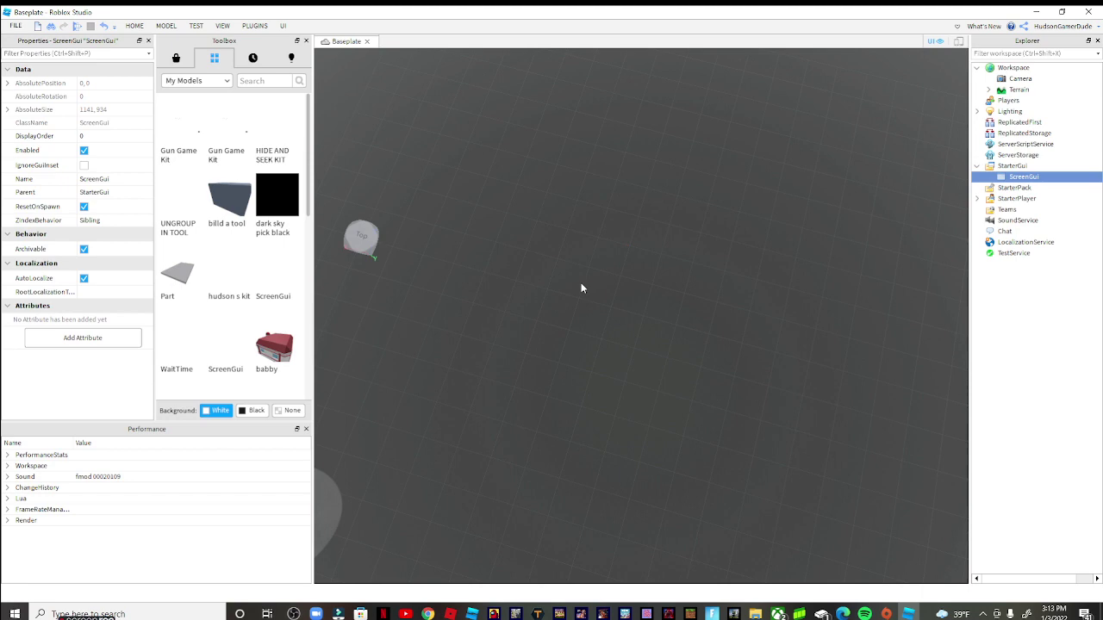
scroll(623, 262, "up", 2)
Insert a Frame into the ScreenGui and size it to 288 by 133 at the top-left.
left_click(1046, 176)
left_click(995, 229)
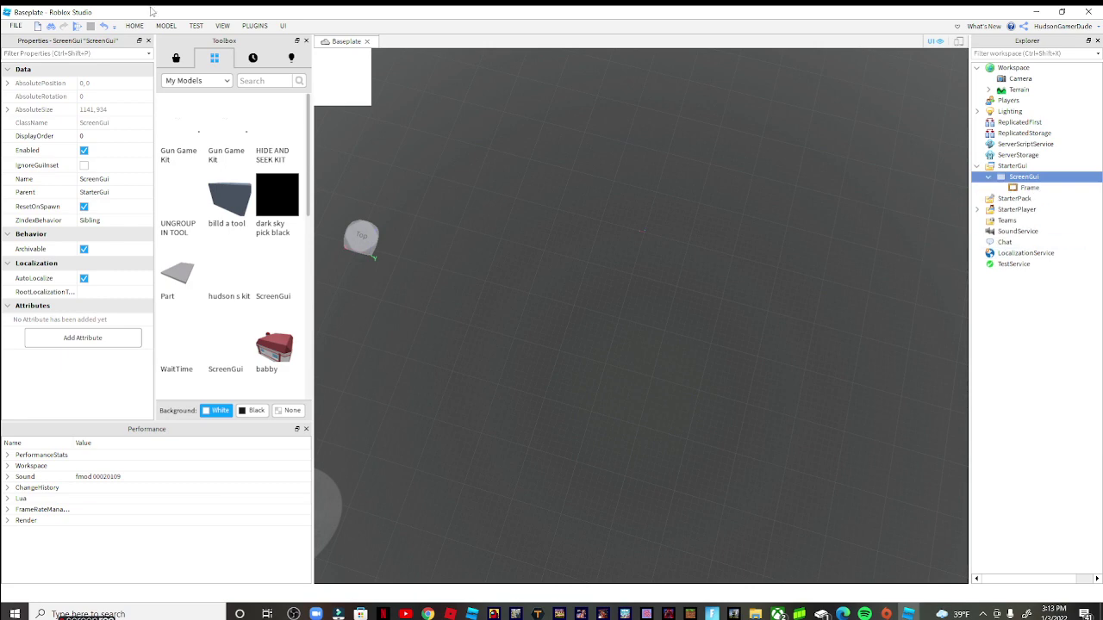
left_click_drag(369, 87, 343, 70)
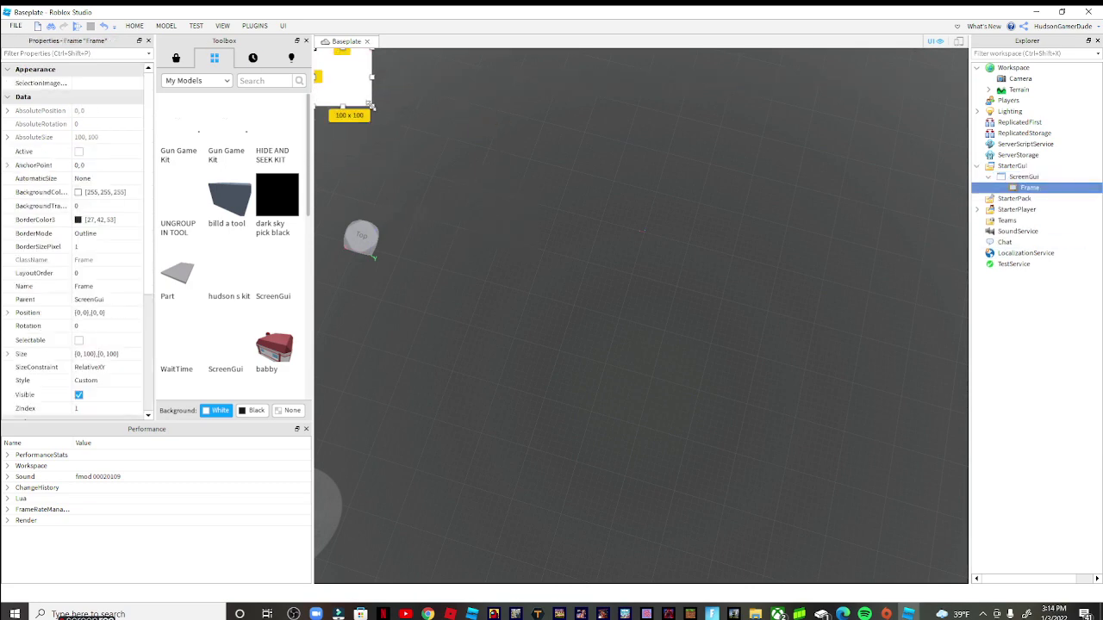
mouse_move(369, 108)
left_mouse_down()
mouse_move(509, 137)
mouse_move(479, 125)
left_mouse_up()
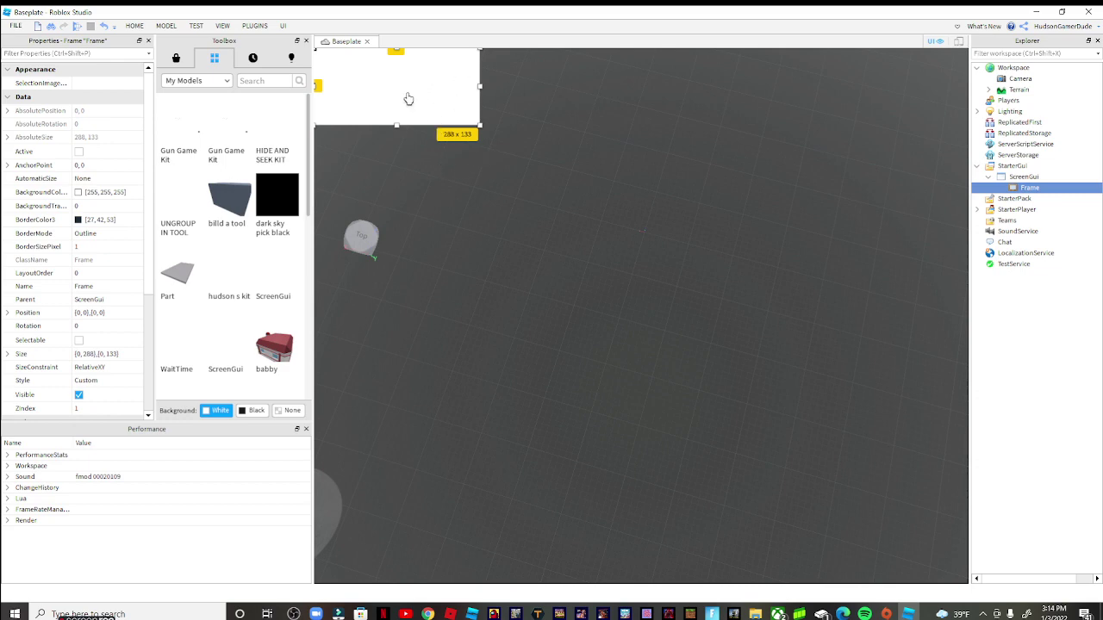
Give the Frame a light blue (#55aaff) background and restore down the Studio window.
left_click(79, 193)
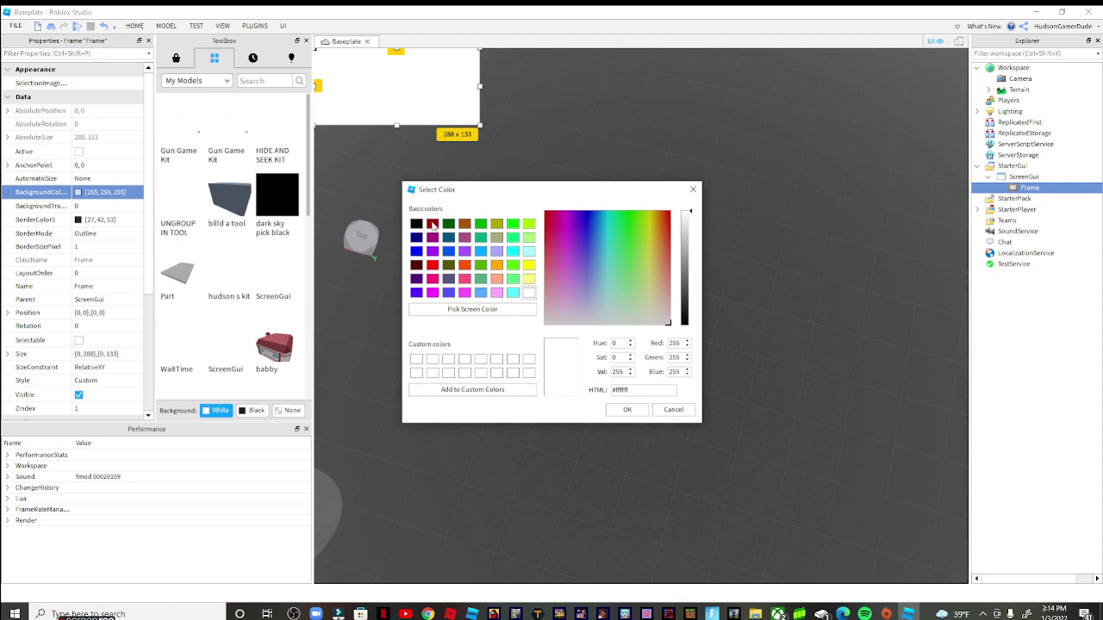
left_click(433, 224)
left_click(480, 292)
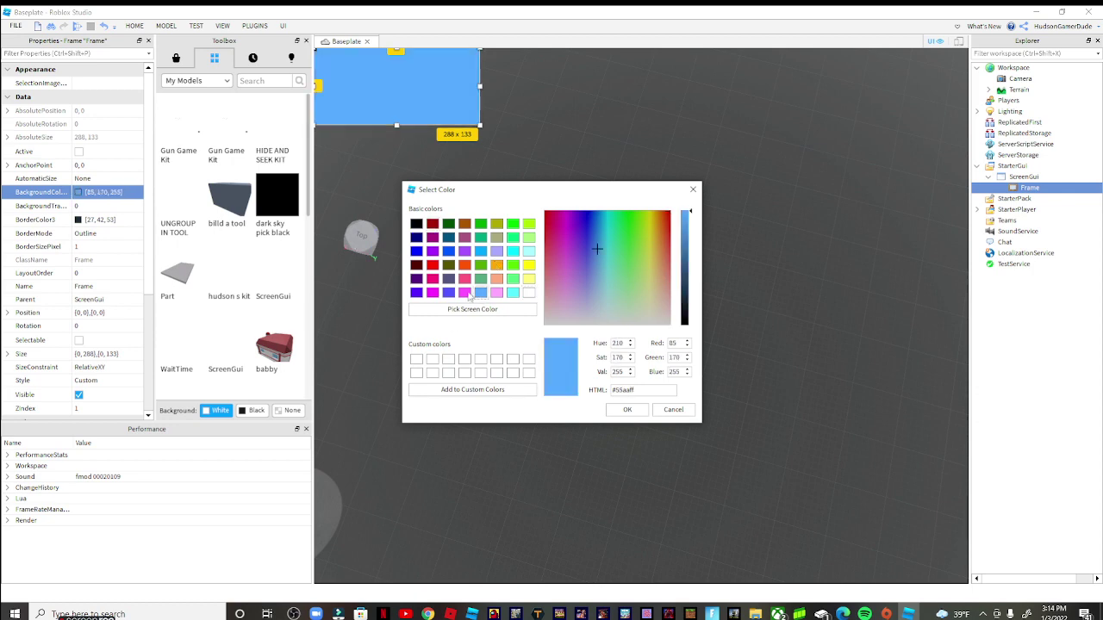
left_click(628, 409)
double_click(314, 12)
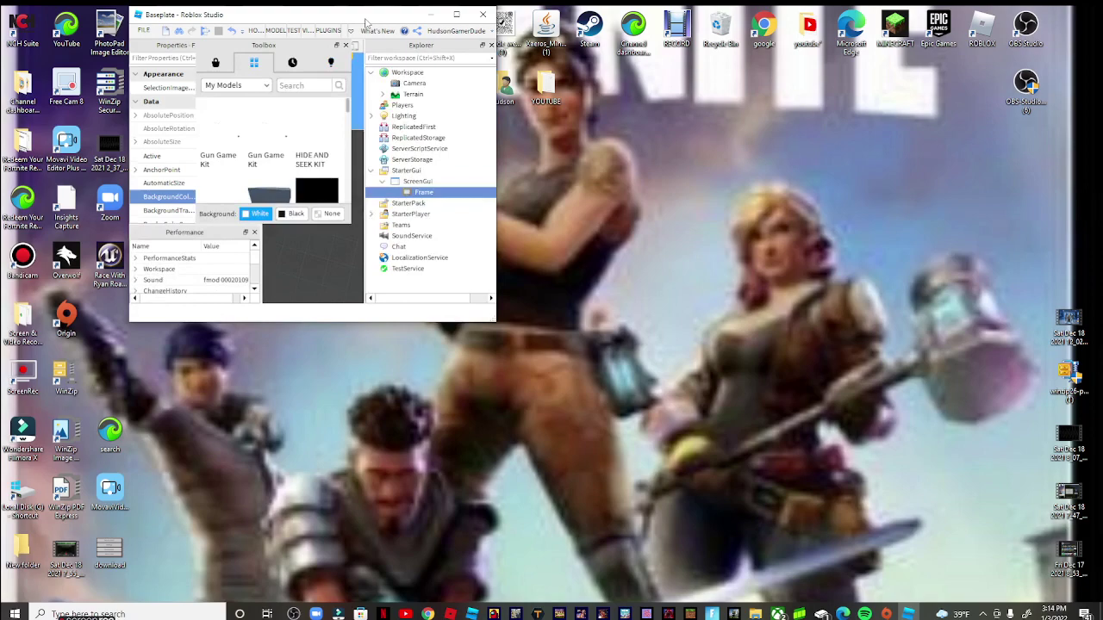
Launch Chrome maximized and go to the Roblox home page.
double_click(765, 25)
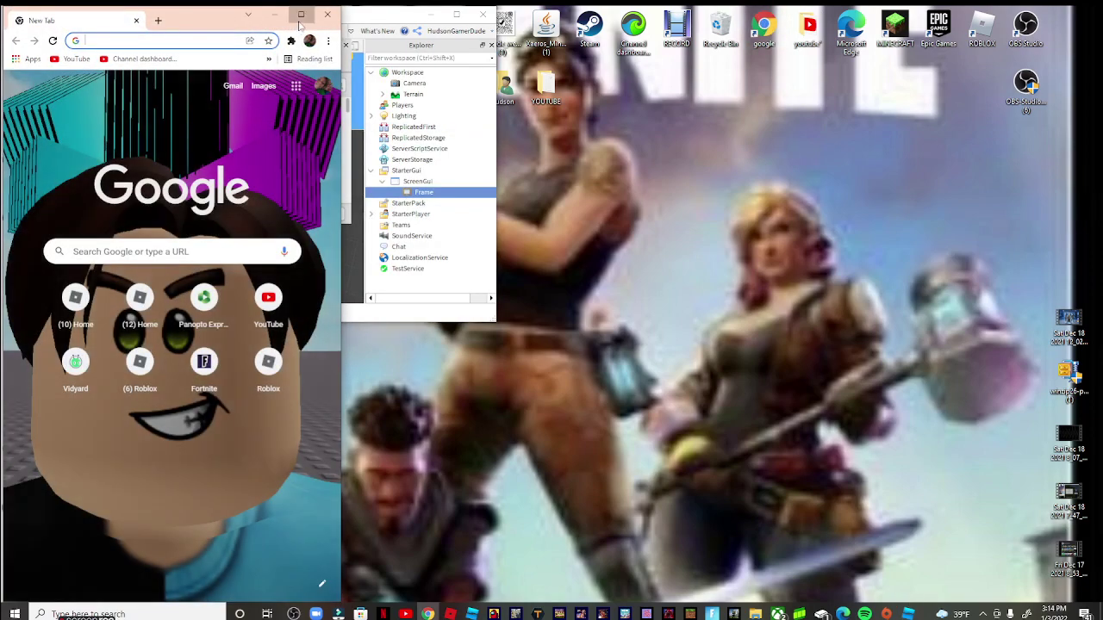
left_click(301, 15)
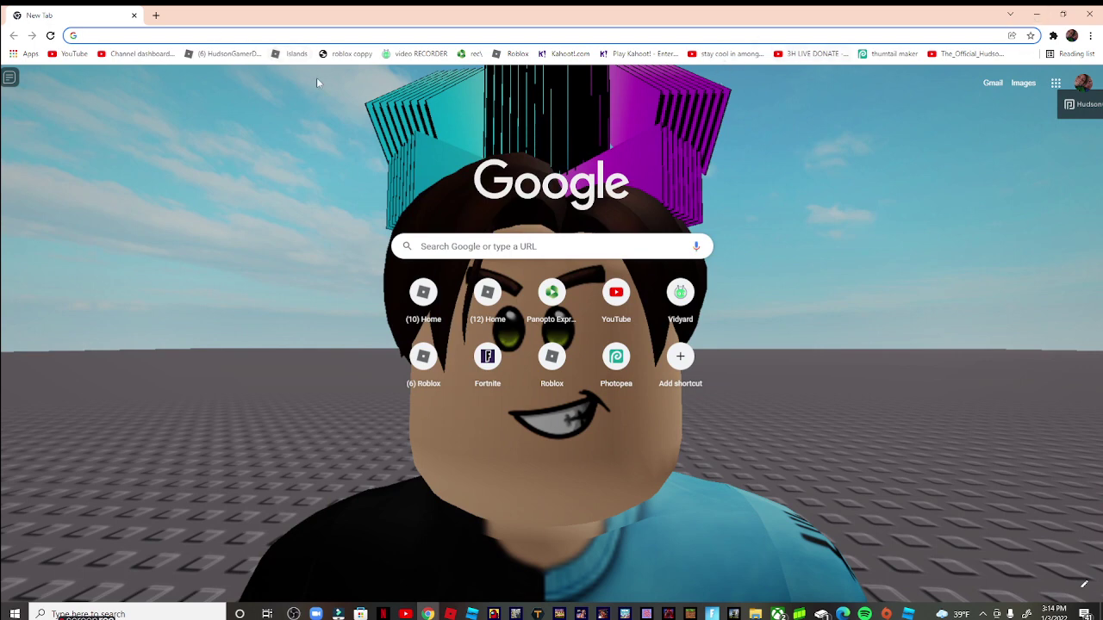
left_click(514, 54)
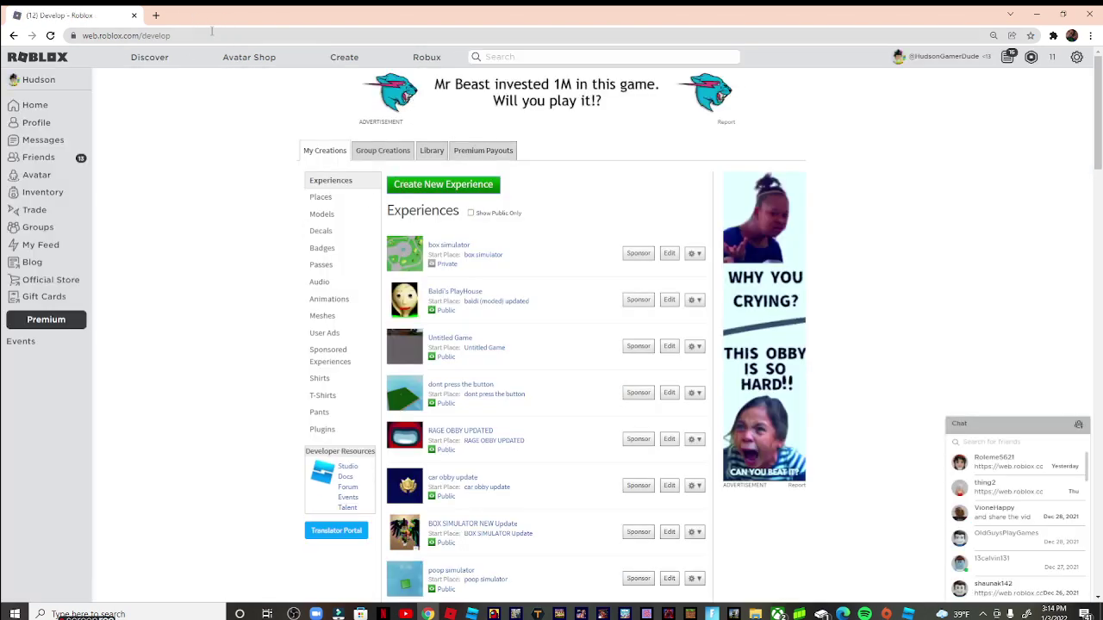
Go to the Roblox Create page, then My Creations > Decals.
left_click(170, 40)
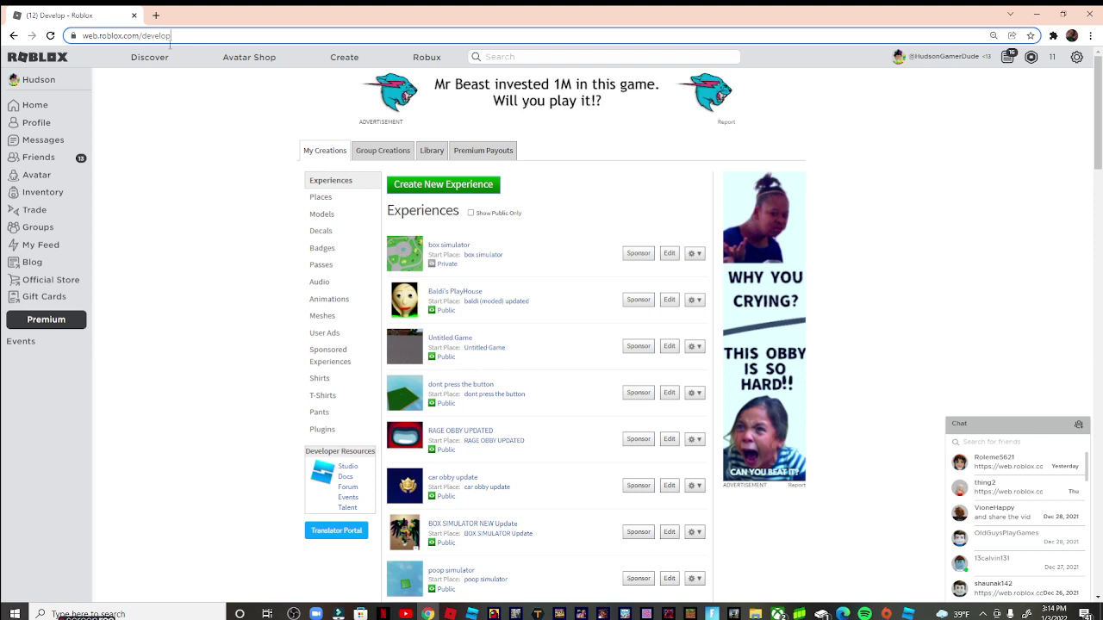
type("cr")
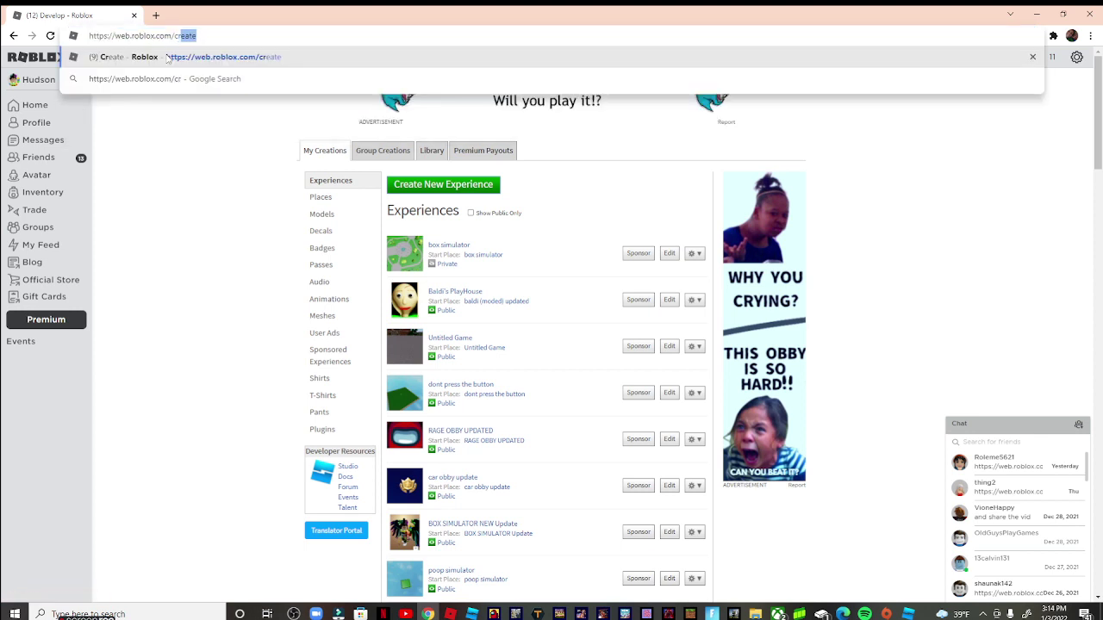
key("Return")
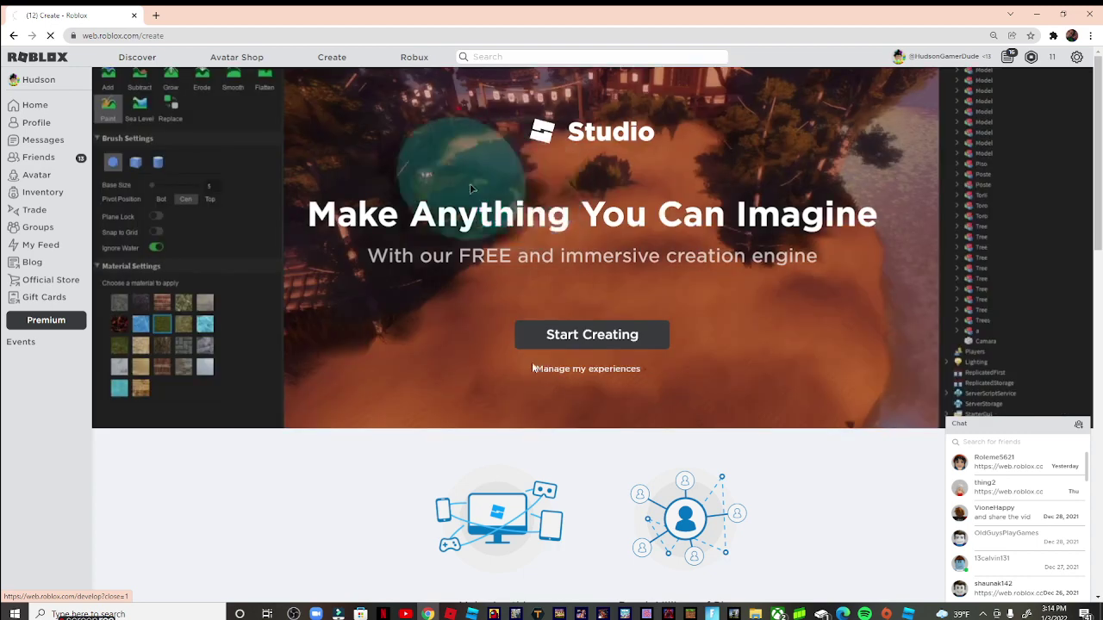
left_click(560, 371)
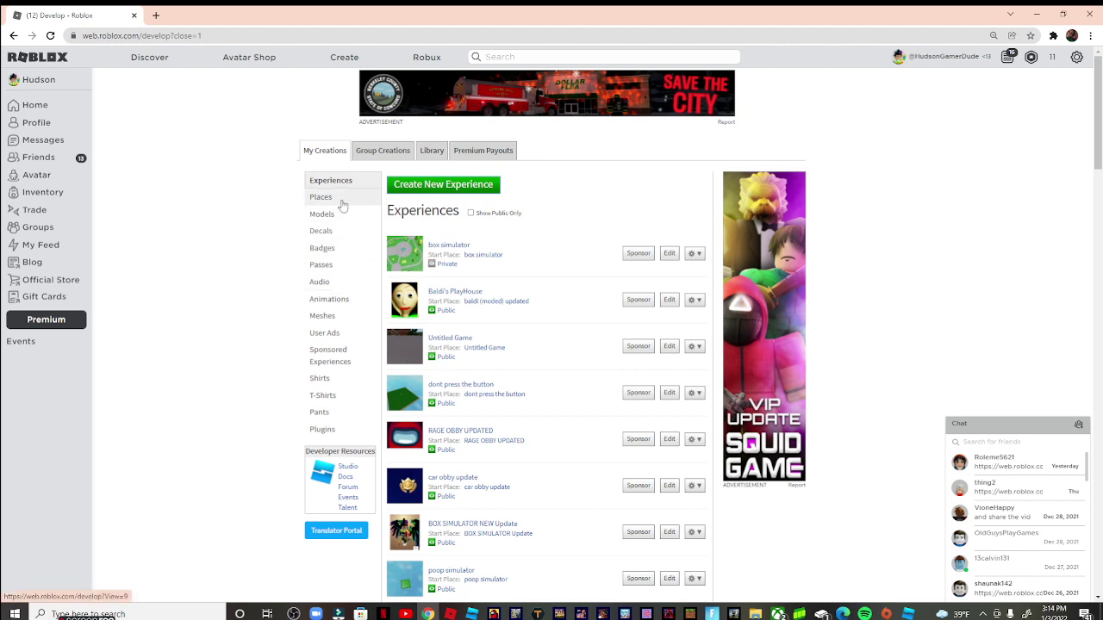
left_click(334, 233)
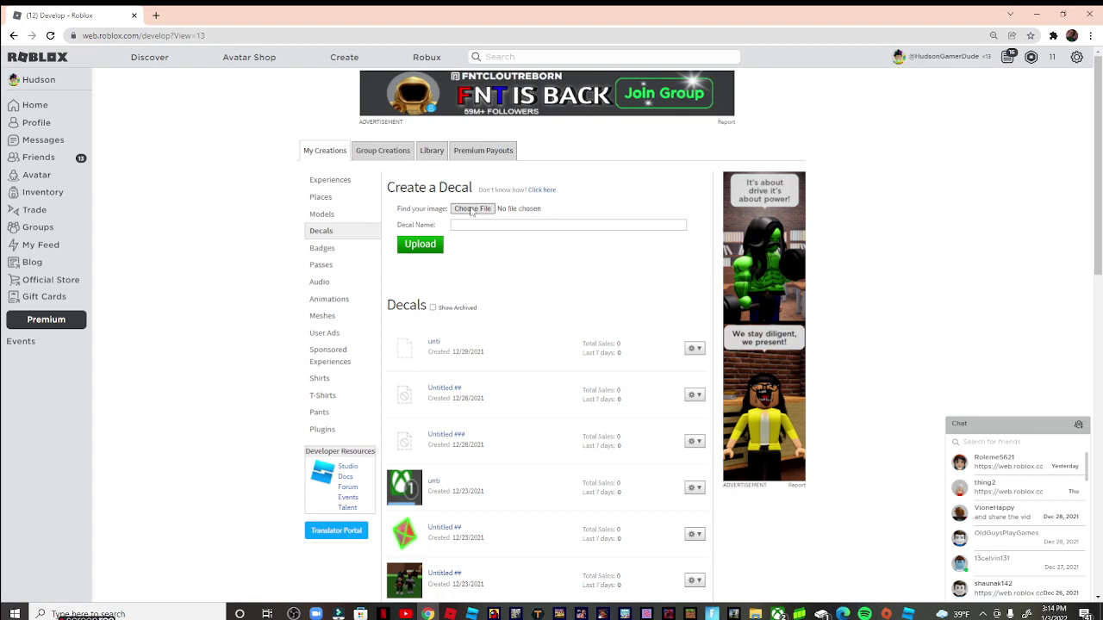
Choose the amazonaws character skin image as the decal file.
left_click(472, 208)
scroll(370, 175, "down", 5)
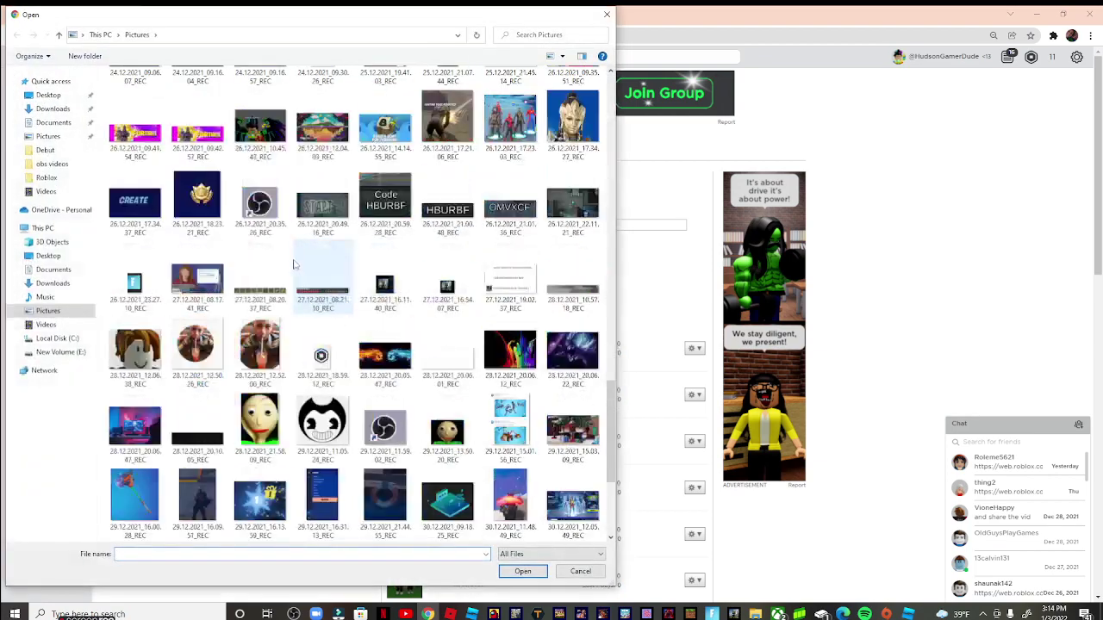
scroll(371, 175, "down", 5)
scroll(258, 181, "up", 5)
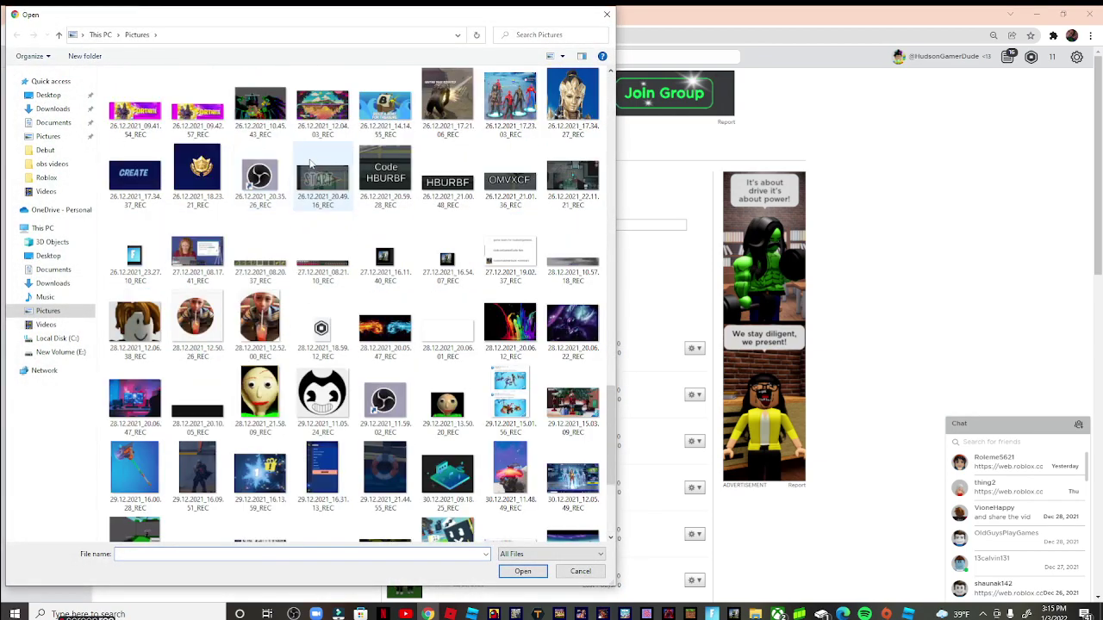
scroll(514, 284, "up", 5)
scroll(514, 284, "up", 10)
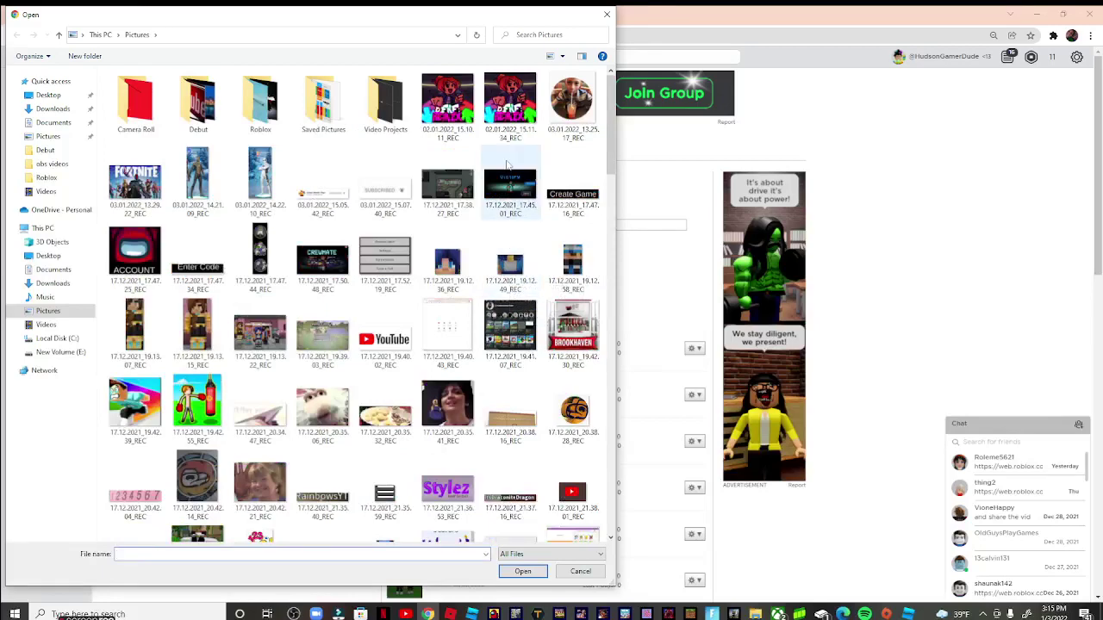
scroll(259, 344, "down", 5)
scroll(231, 360, "down", 5)
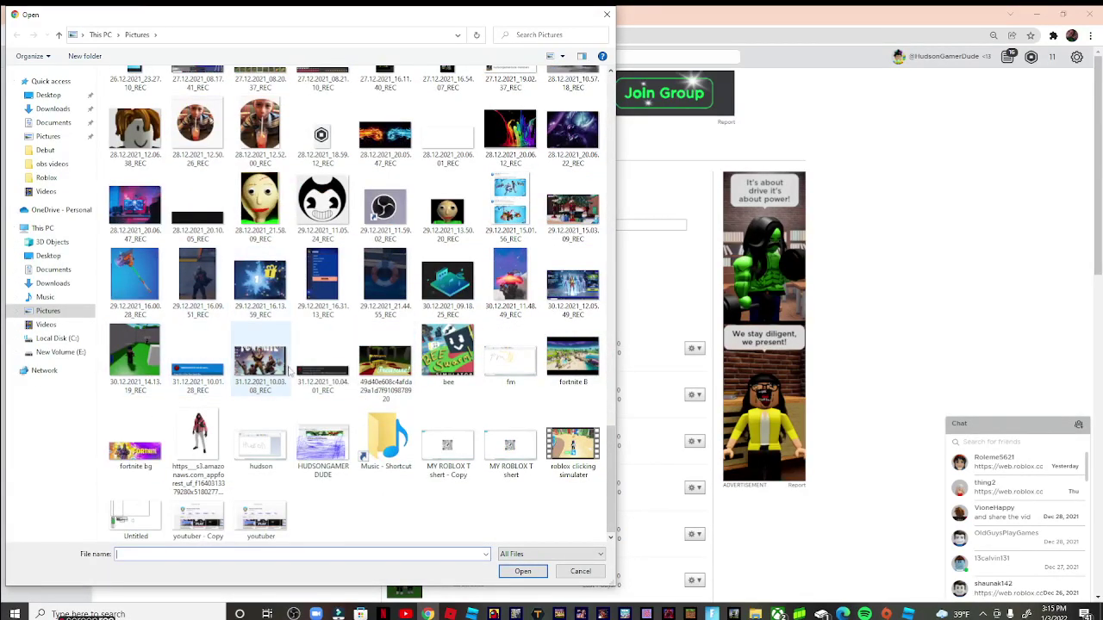
double_click(201, 432)
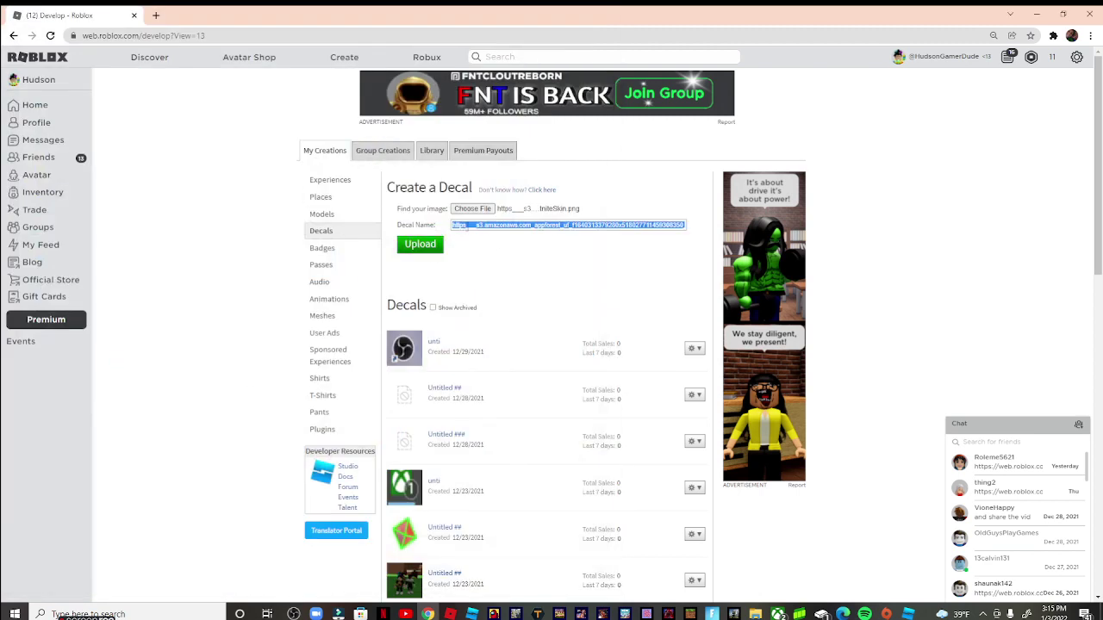
Upload the image as a decal named 'Untitled 200'.
type("u")
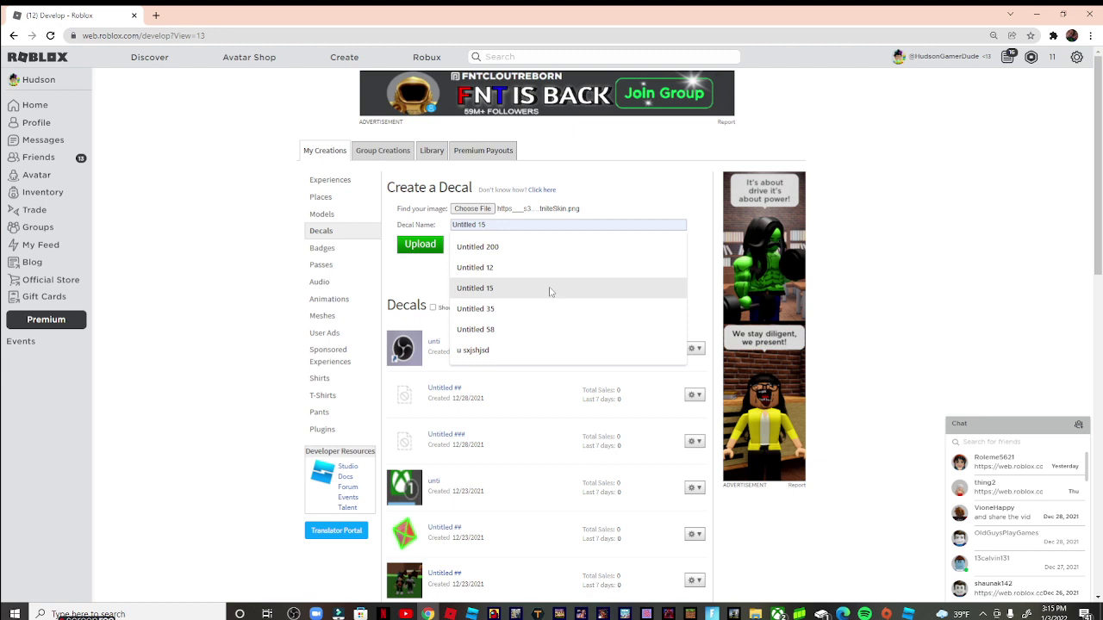
left_click(422, 248)
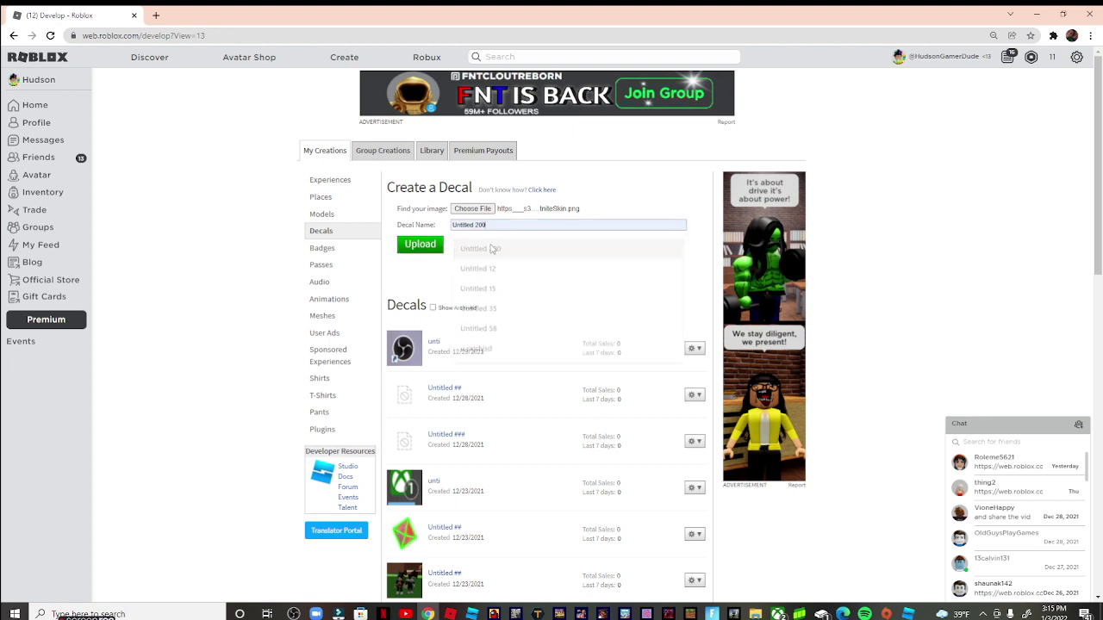
left_click(424, 249)
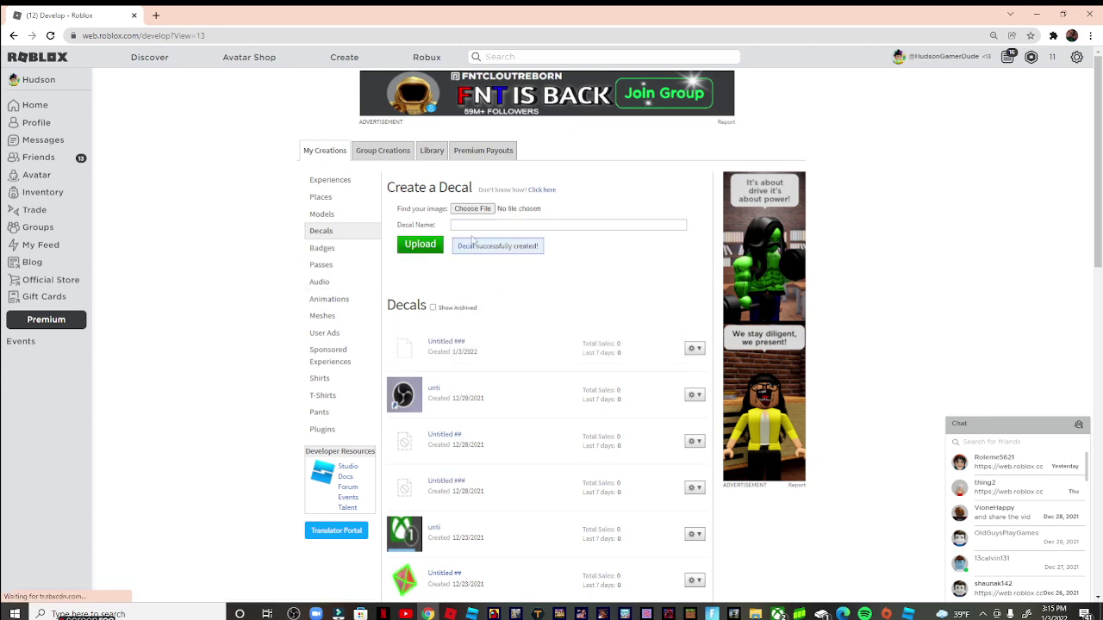
left_click(393, 357)
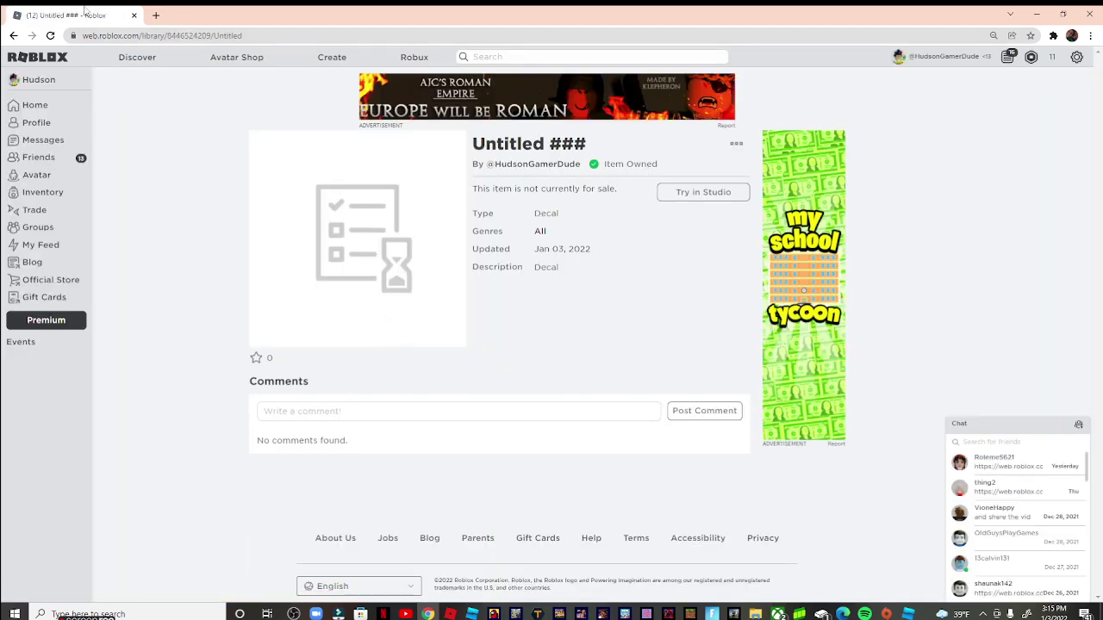
left_click_drag(166, 36, 181, 35)
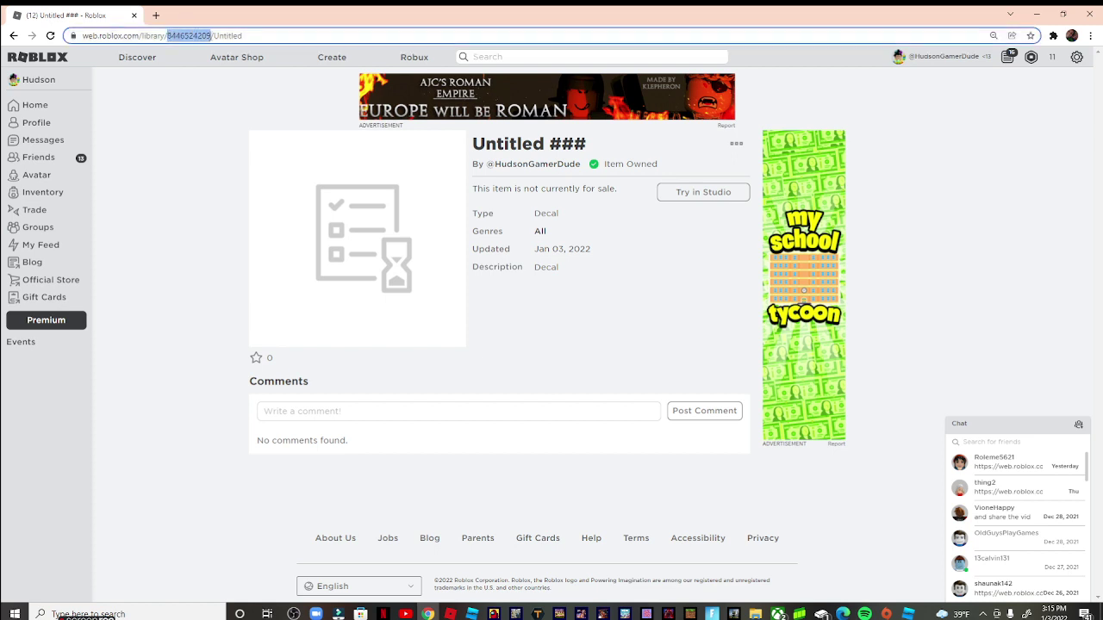
right_click(207, 37)
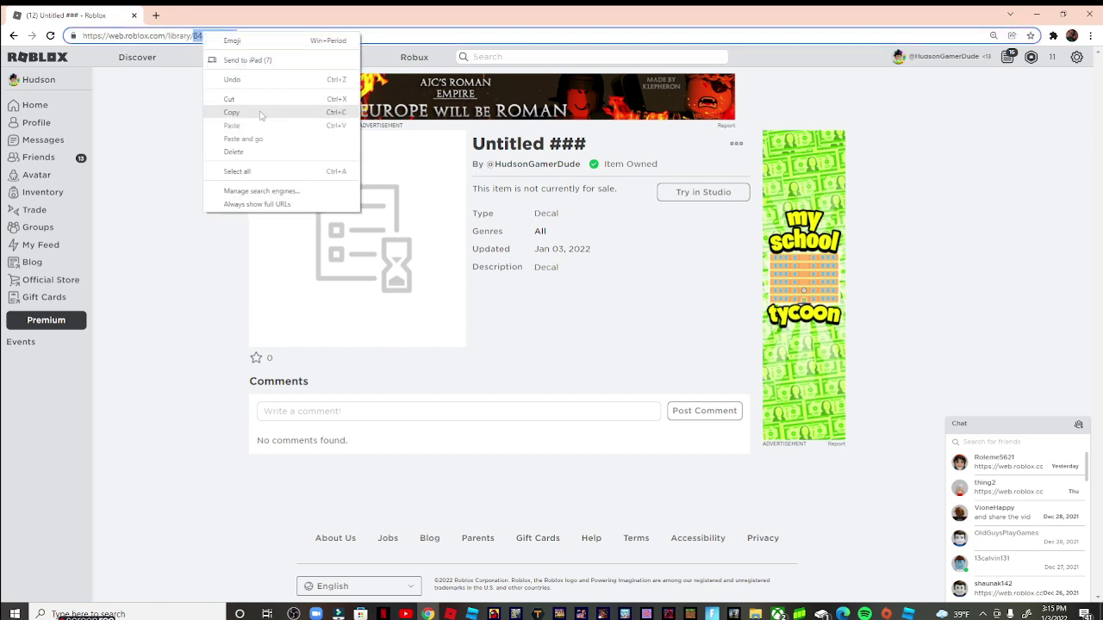
left_click(263, 112)
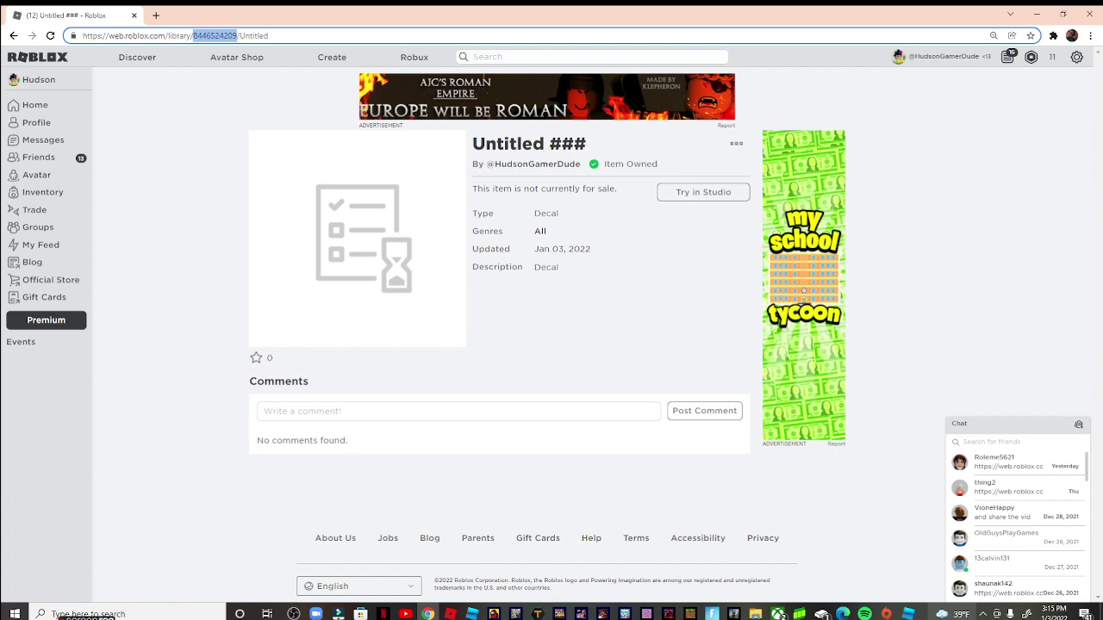
left_click(908, 613)
Maximize Studio, then insert an ImageLabel into the Frame and select it.
left_click(456, 14)
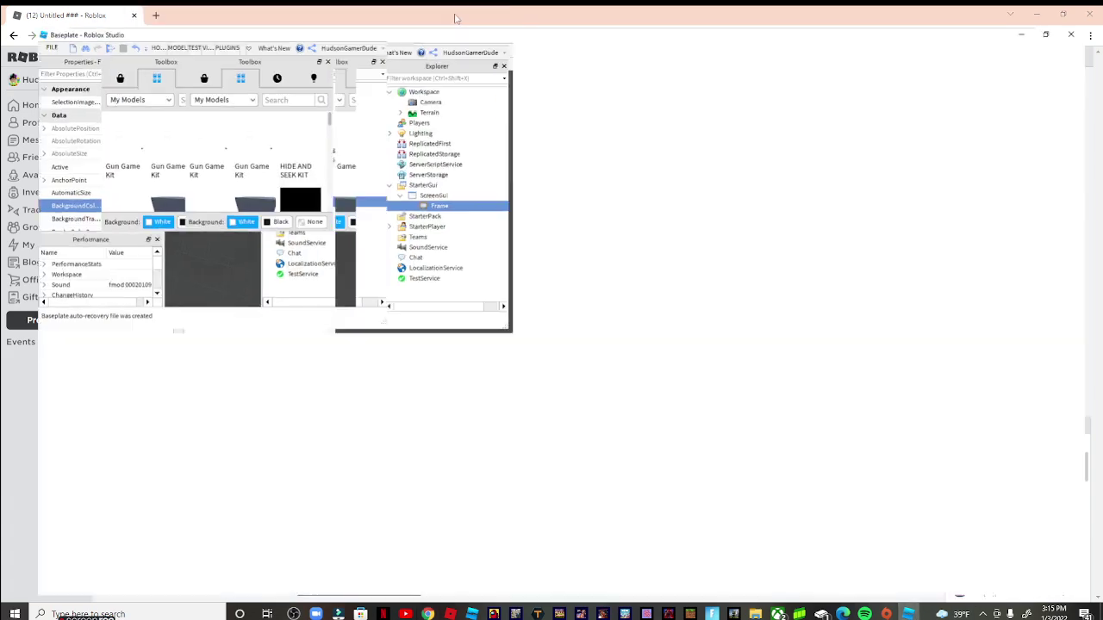
left_click(1092, 188)
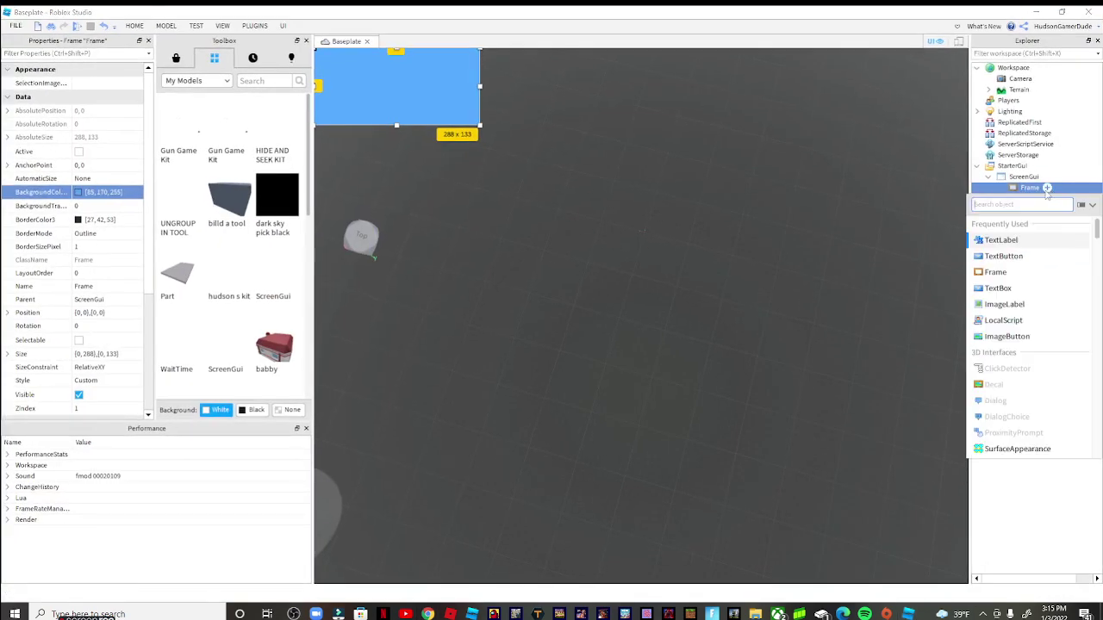
left_click(1007, 305)
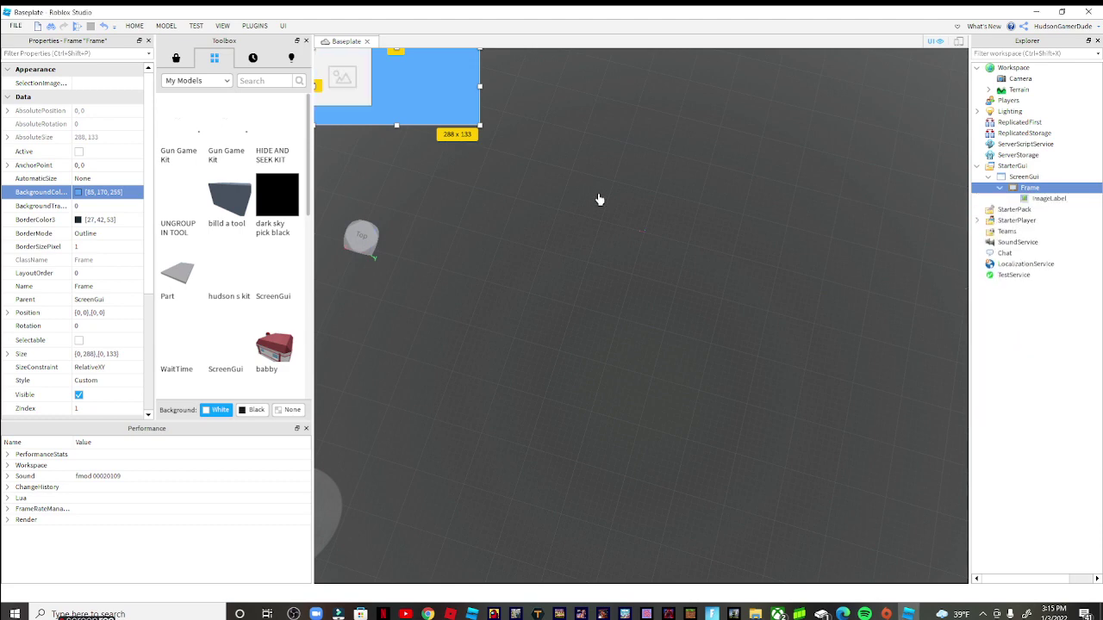
left_click(337, 83)
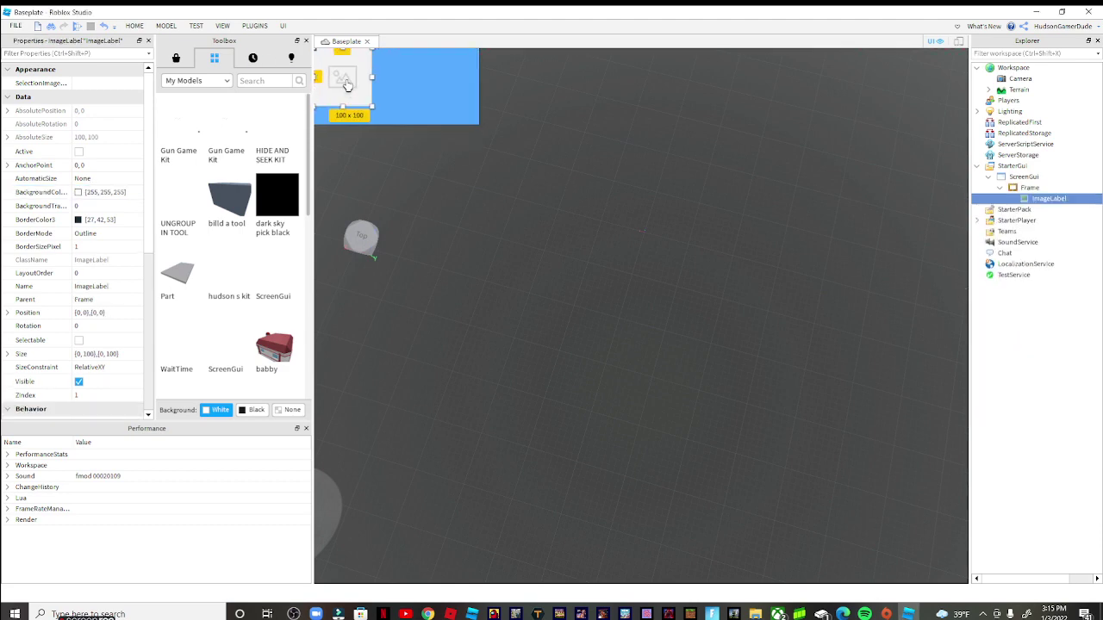
scroll(87, 258, "down", 5)
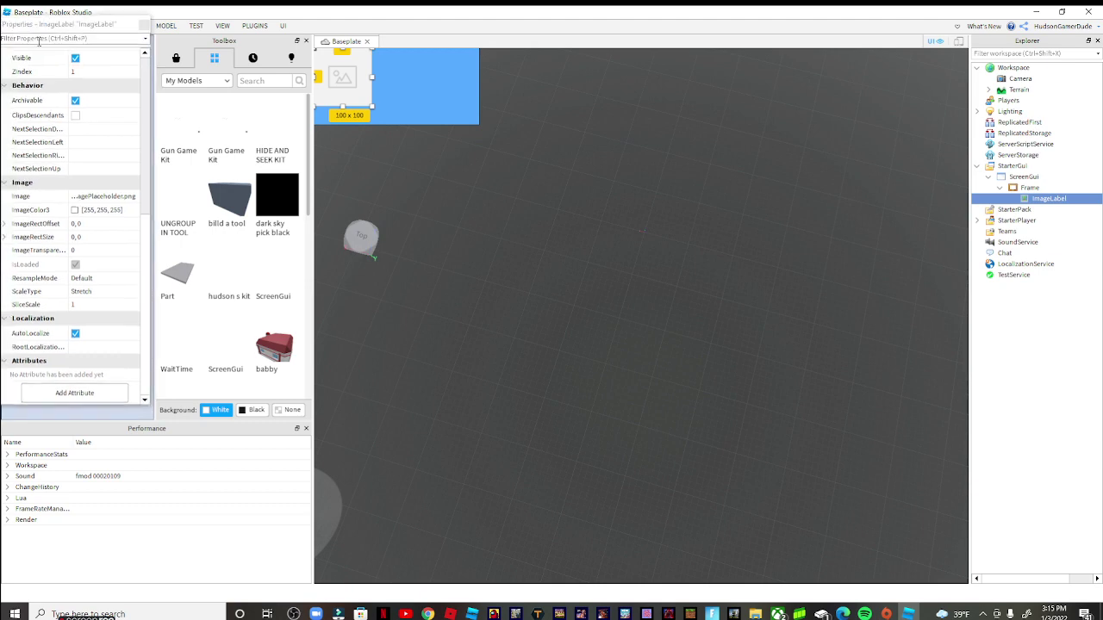
left_click(189, 25)
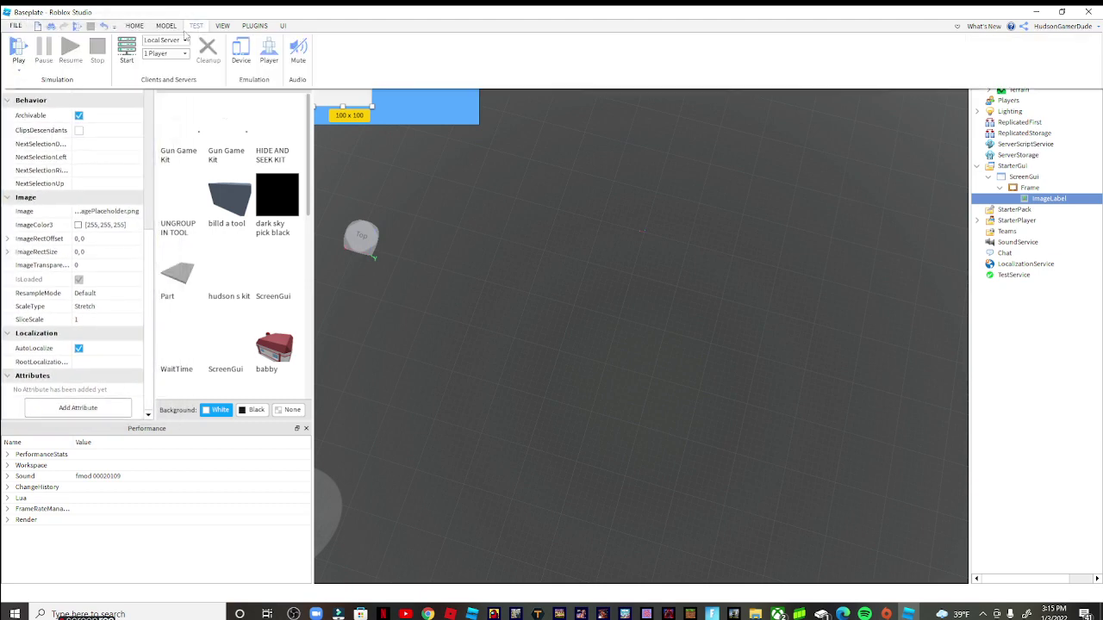
left_click(224, 26)
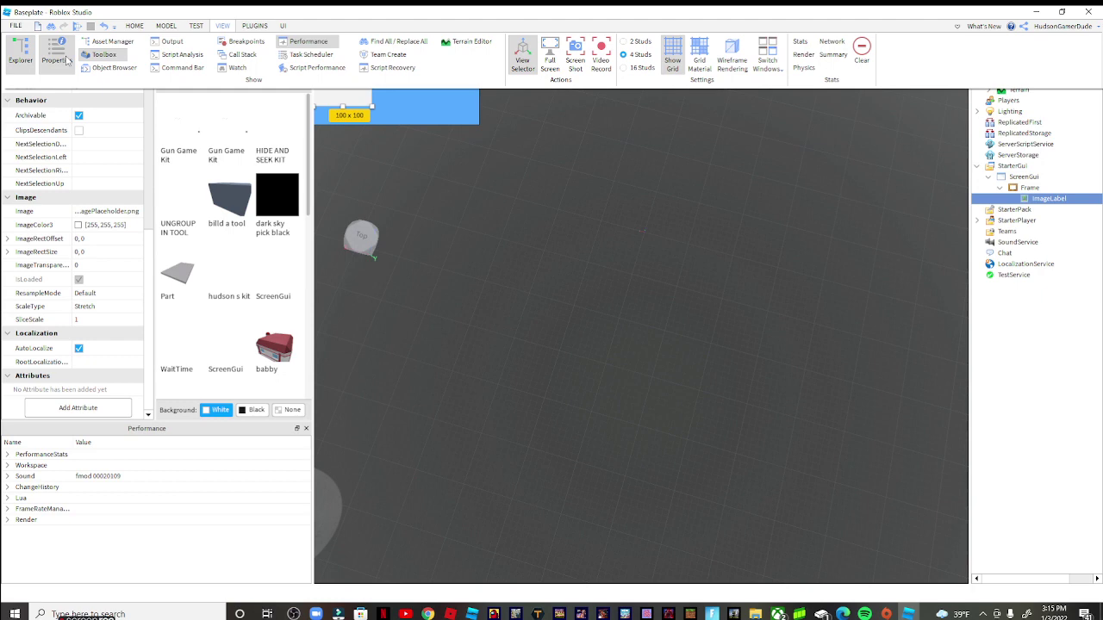
left_click(221, 26)
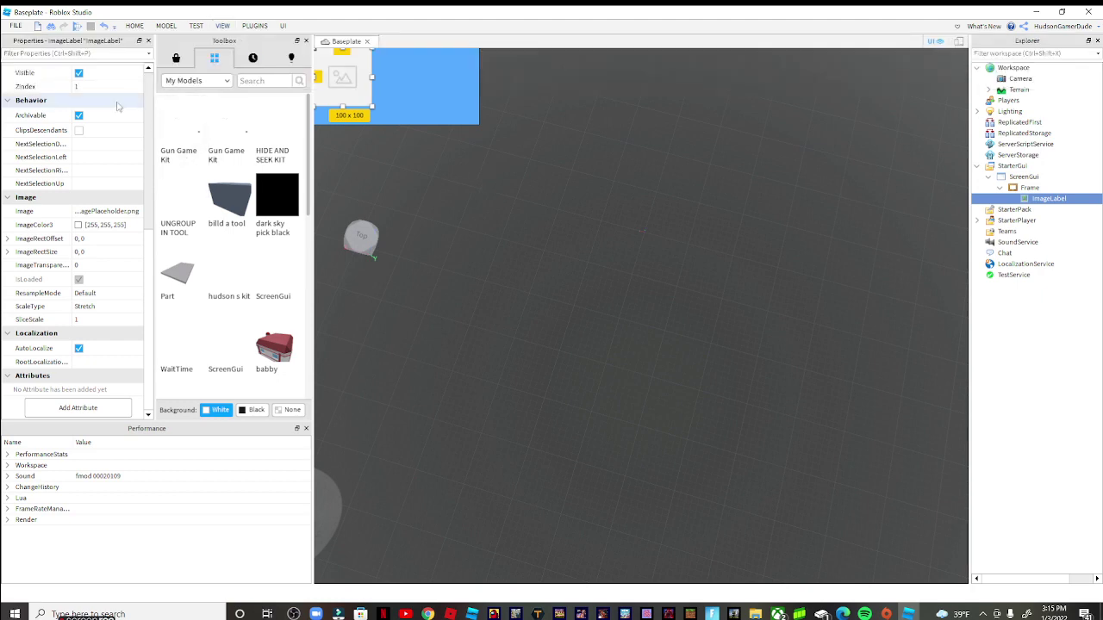
scroll(108, 138, "up", 2)
scroll(86, 215, "up", 2)
scroll(87, 246, "down", 4)
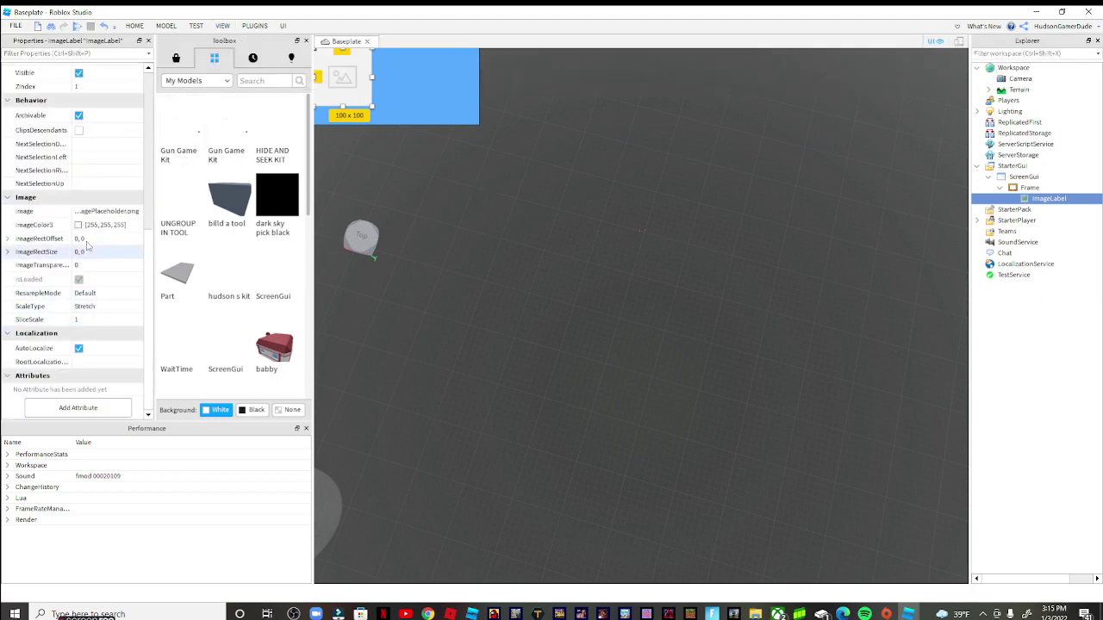
left_click(104, 211)
right_click(105, 213)
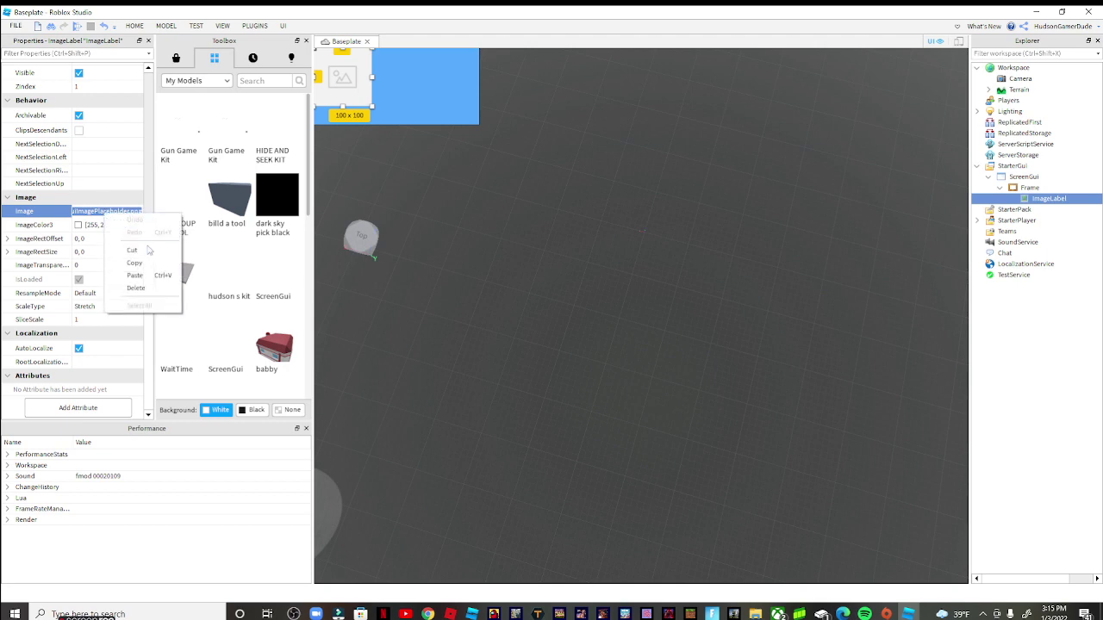
left_click(134, 275)
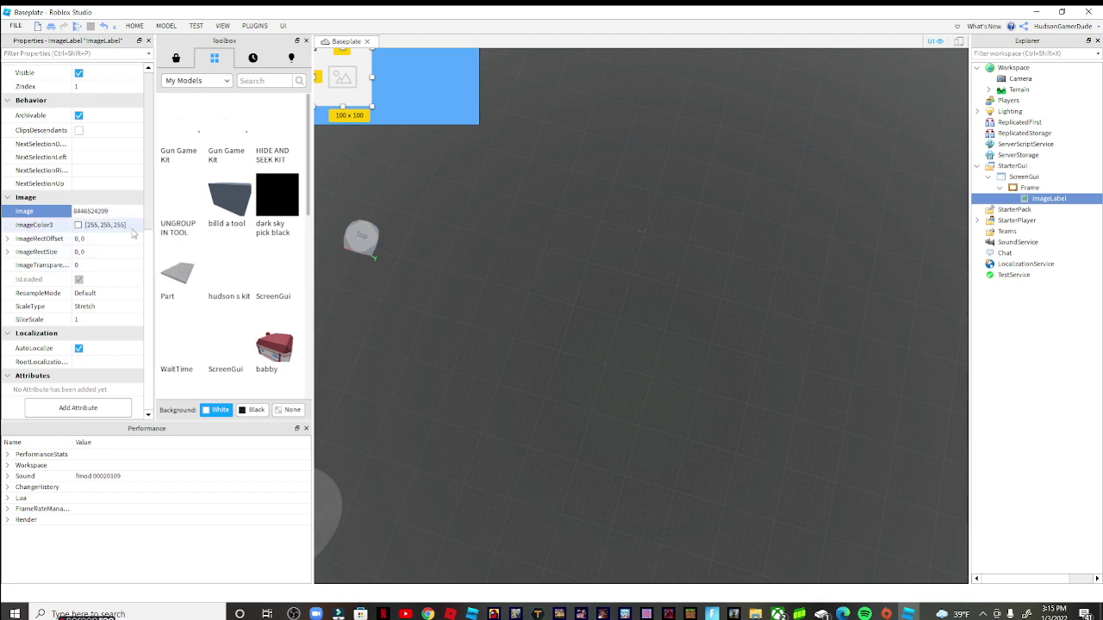
key("Return")
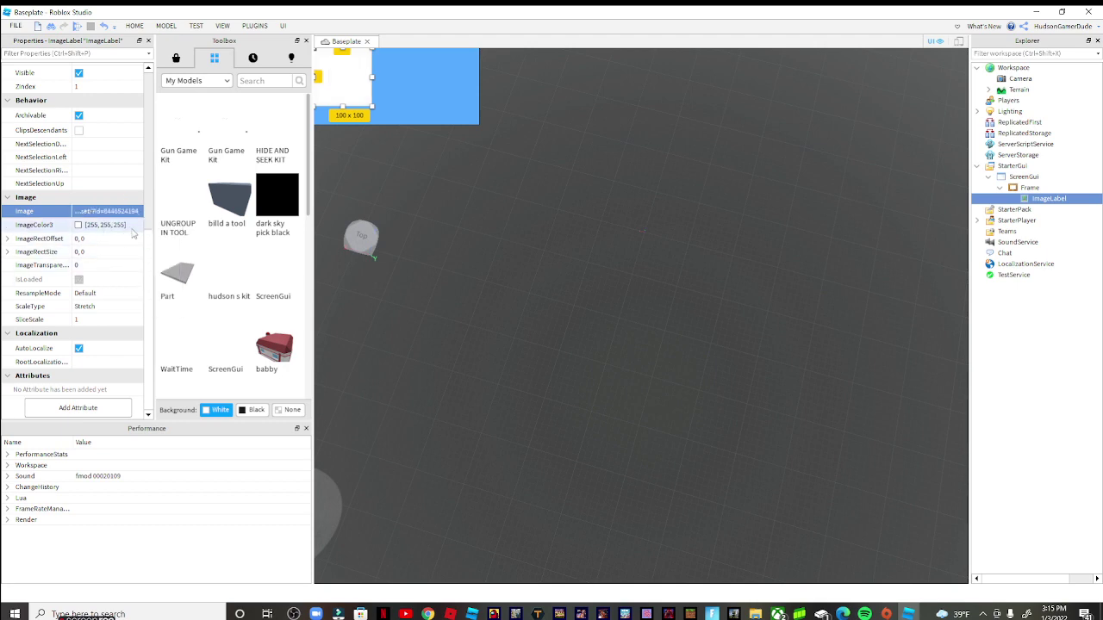
mouse_move(368, 107)
left_mouse_down()
mouse_move(773, 470)
mouse_move(963, 584)
left_mouse_up()
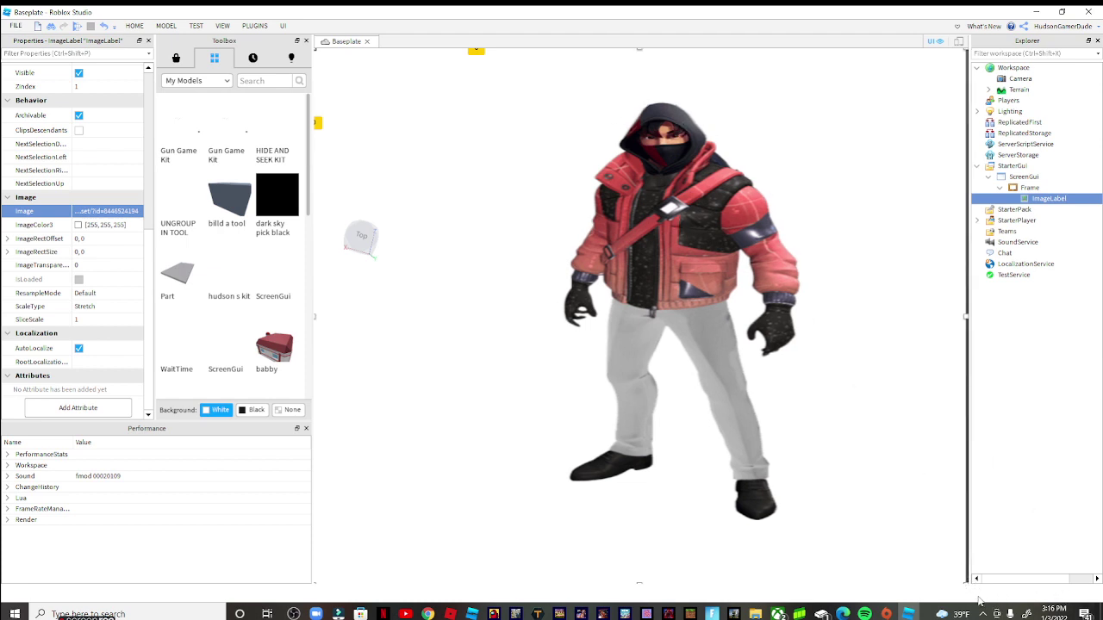
left_click_drag(967, 589, 384, 121)
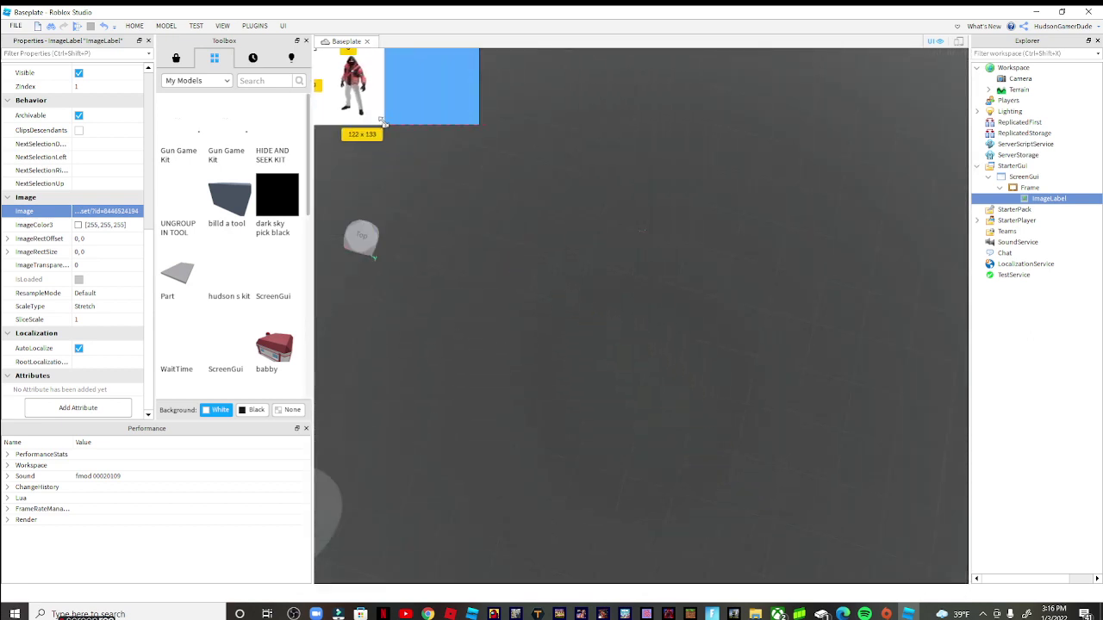
Set the ImageLabel's background to the Frame's light blue (#55aaff).
scroll(89, 192, "up", 5)
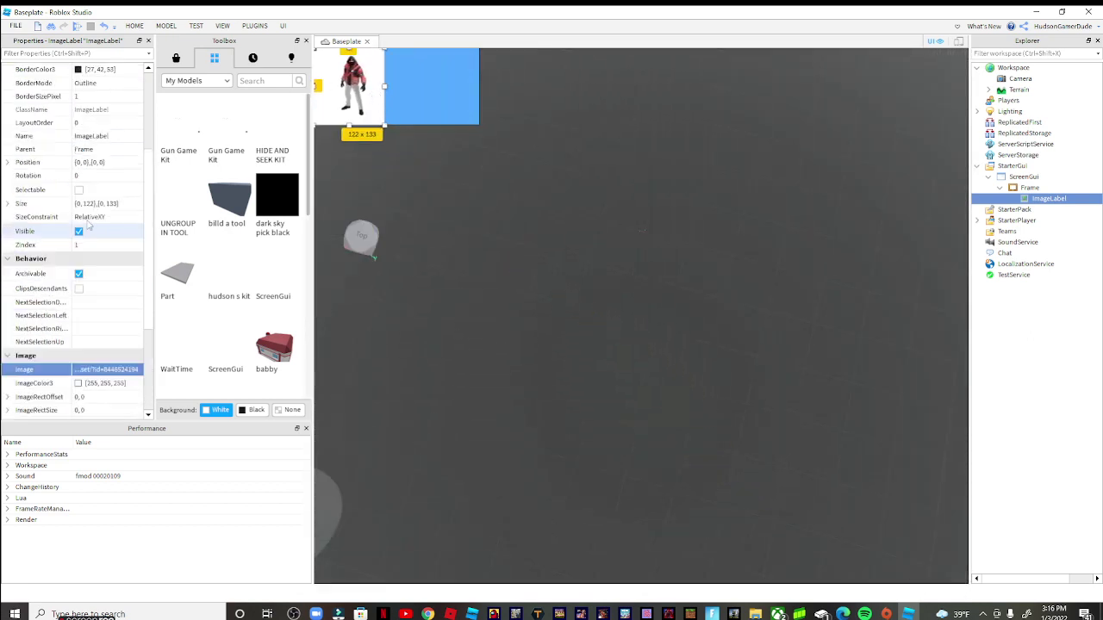
scroll(90, 191, "up", 2)
scroll(90, 191, "up", 1)
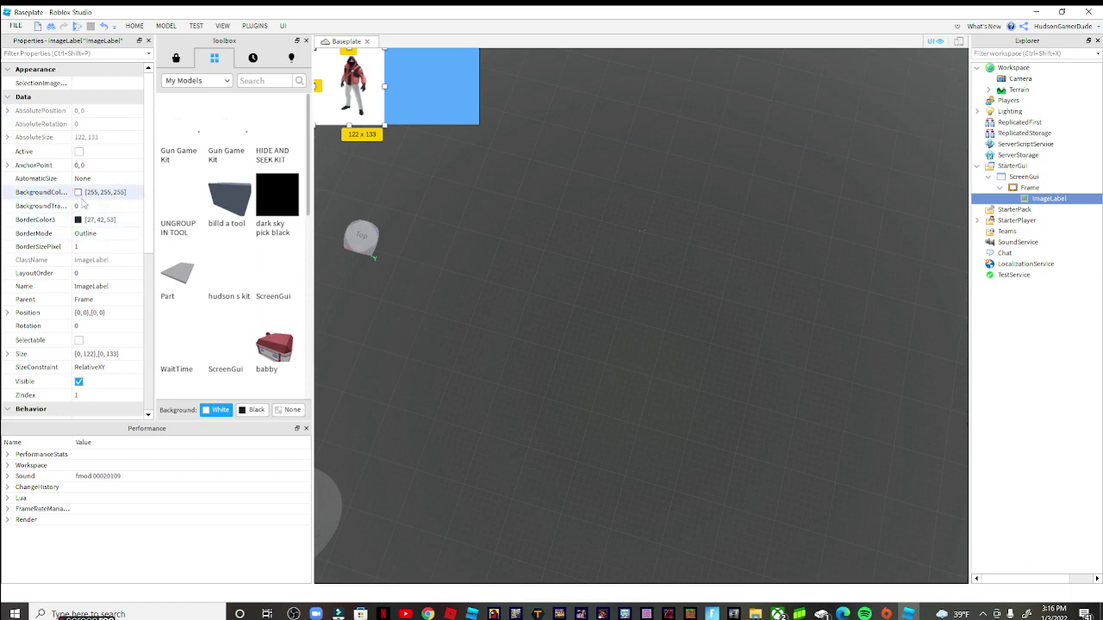
left_click(78, 193)
left_click(418, 252)
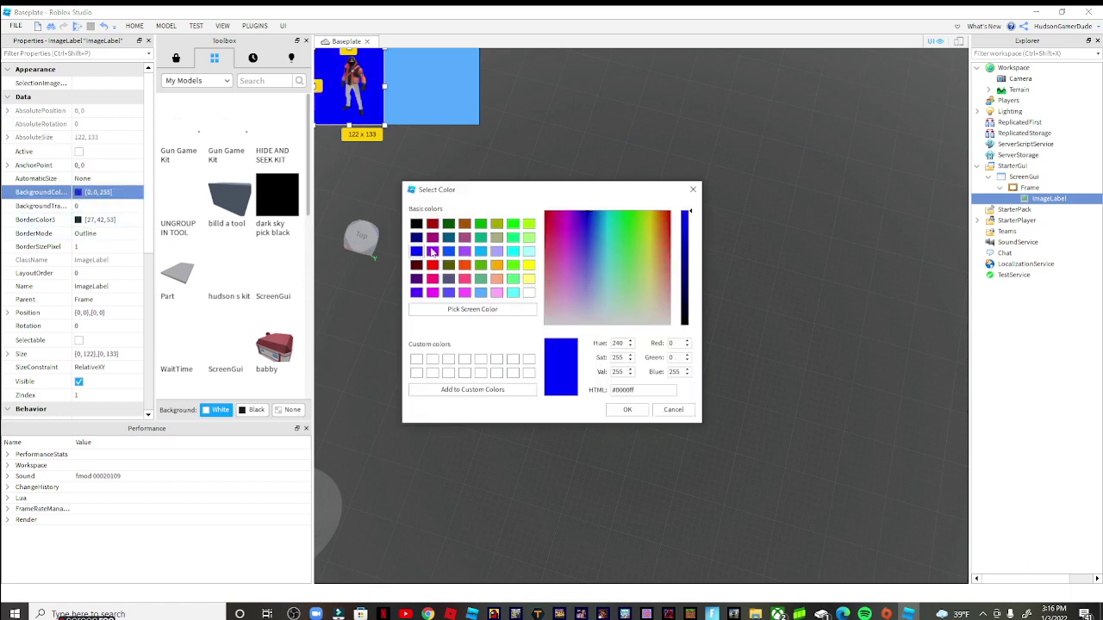
left_click(481, 293)
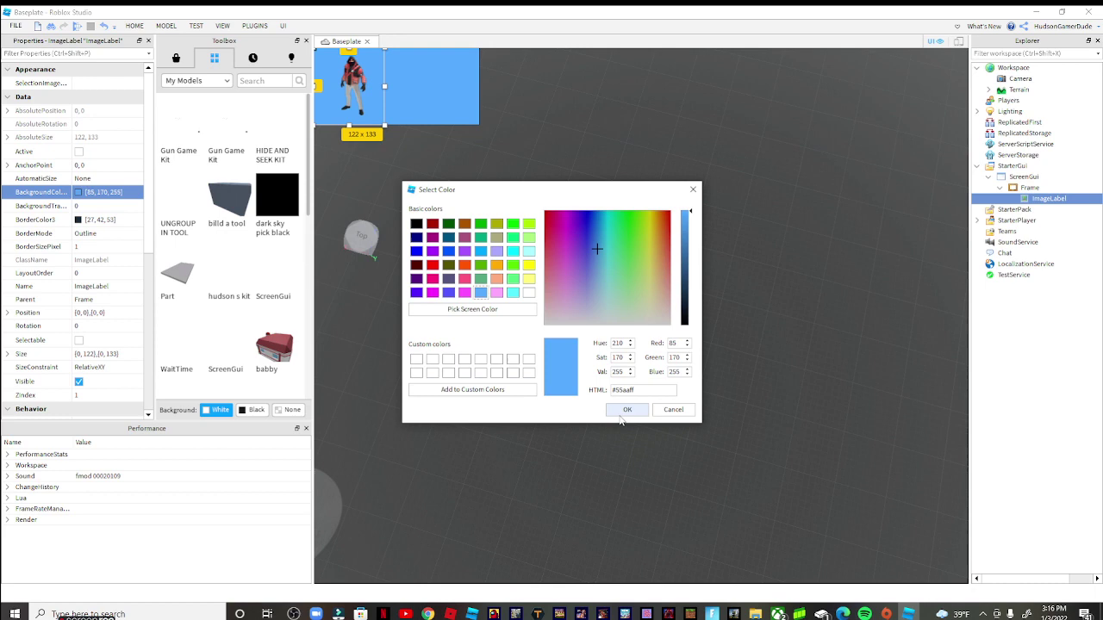
left_click(628, 409)
left_click(480, 216)
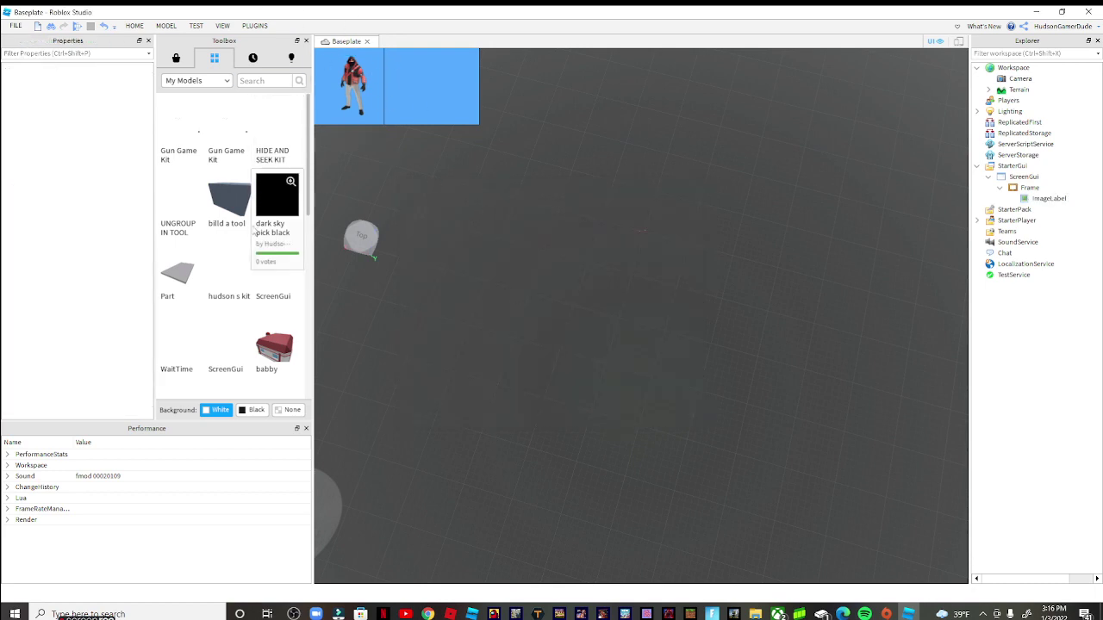
mouse_move(226, 203)
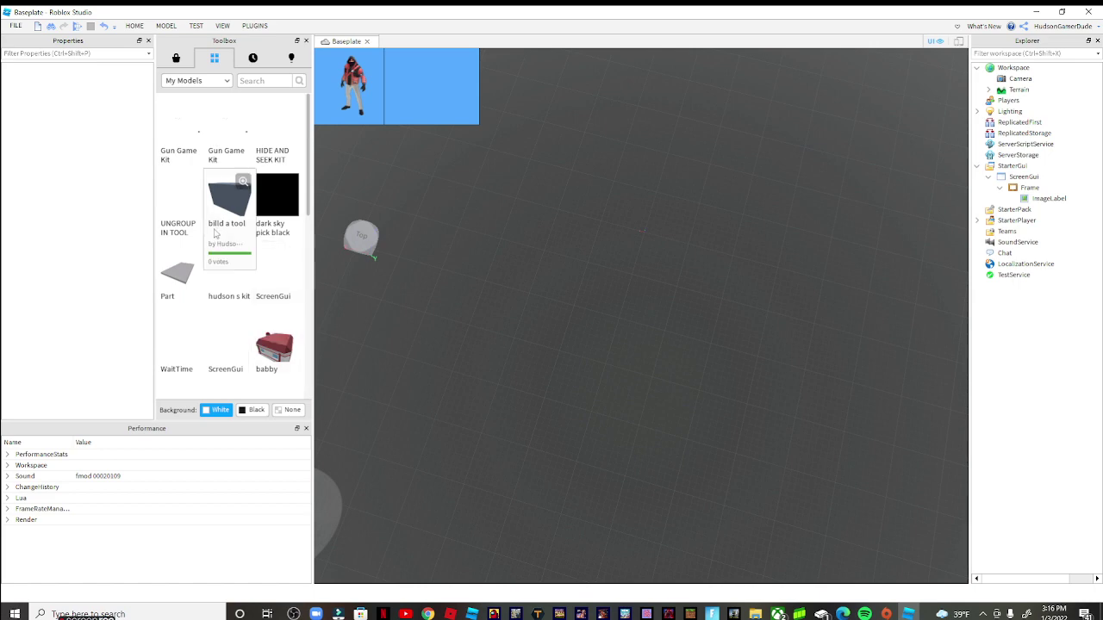
Insert the 'billd a tool' model and move its Weight tool into Workspace.
left_click(216, 214)
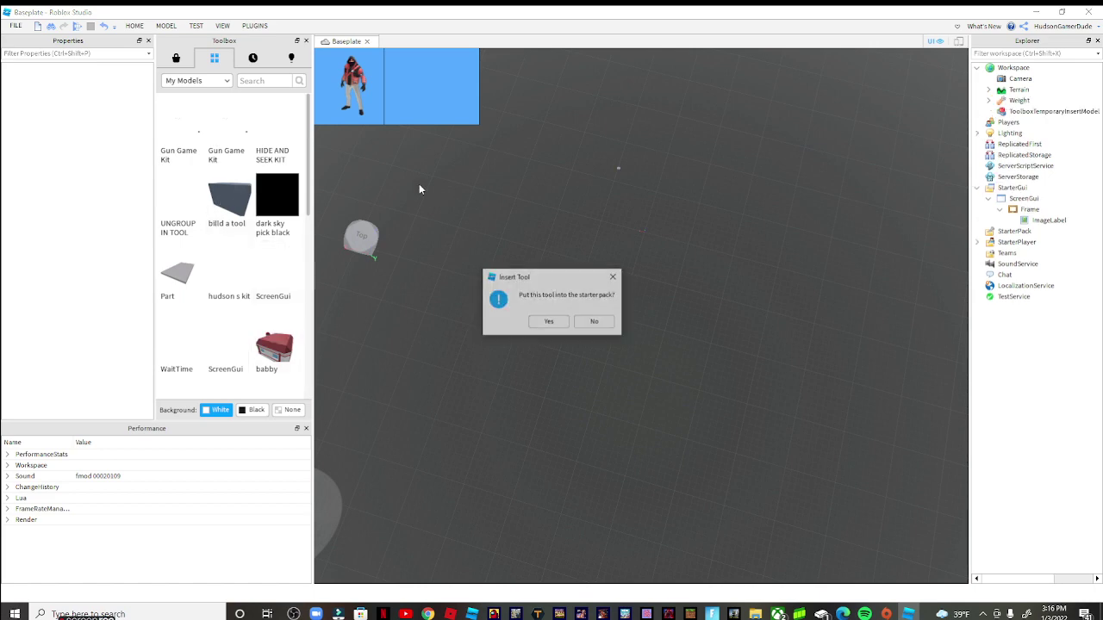
left_click(546, 320)
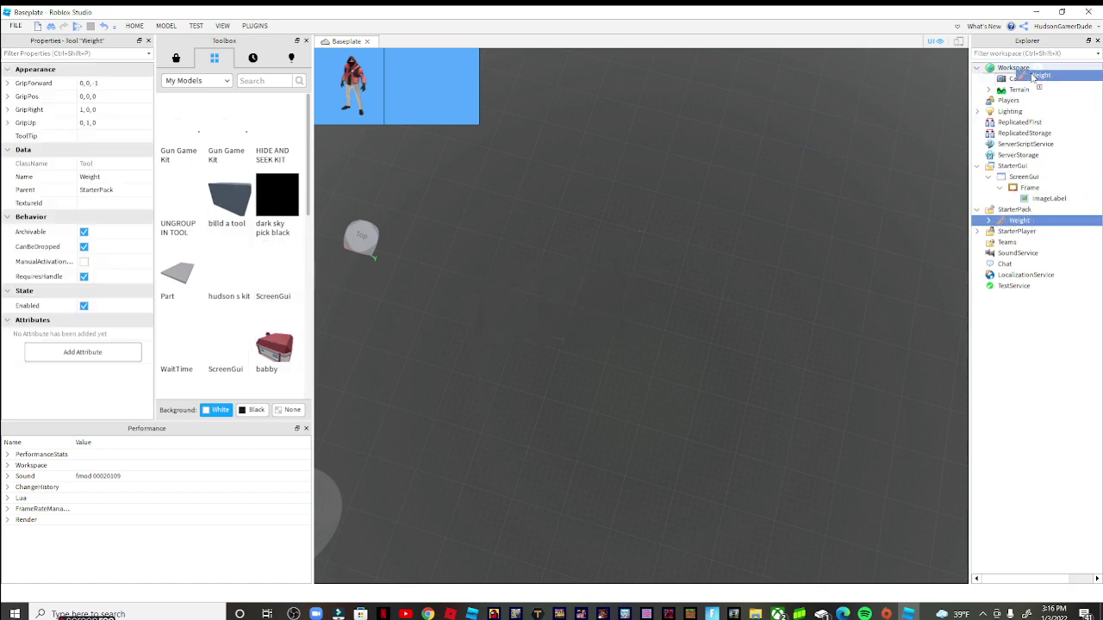
left_click_drag(1003, 223, 1013, 68)
right_click_drag(747, 210, 713, 210)
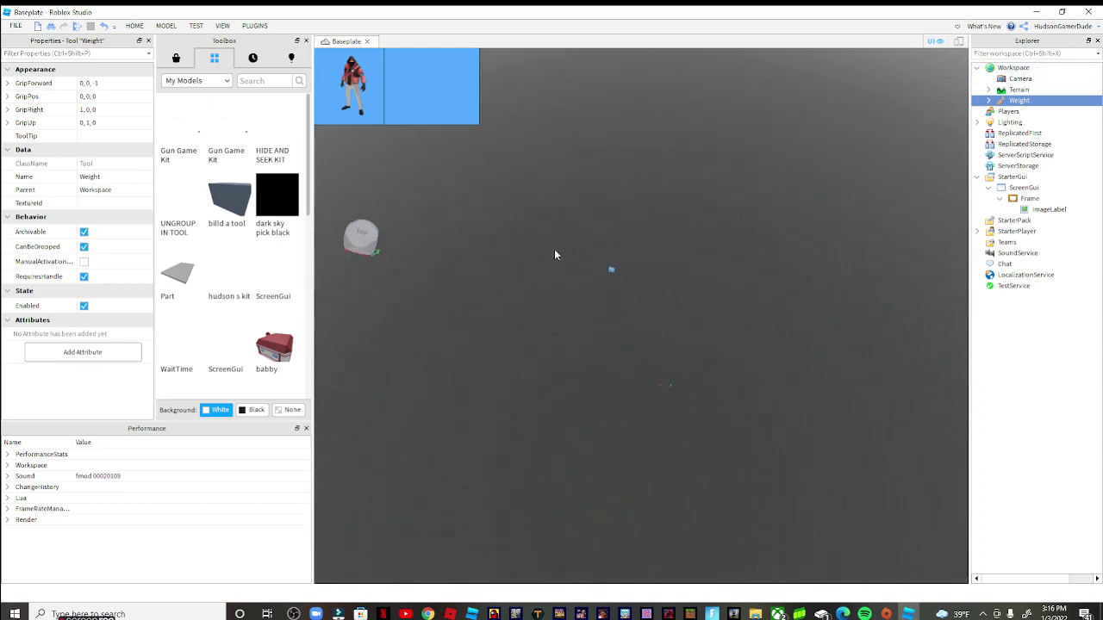
scroll(614, 309, "up", 5)
scroll(538, 307, "up", 3)
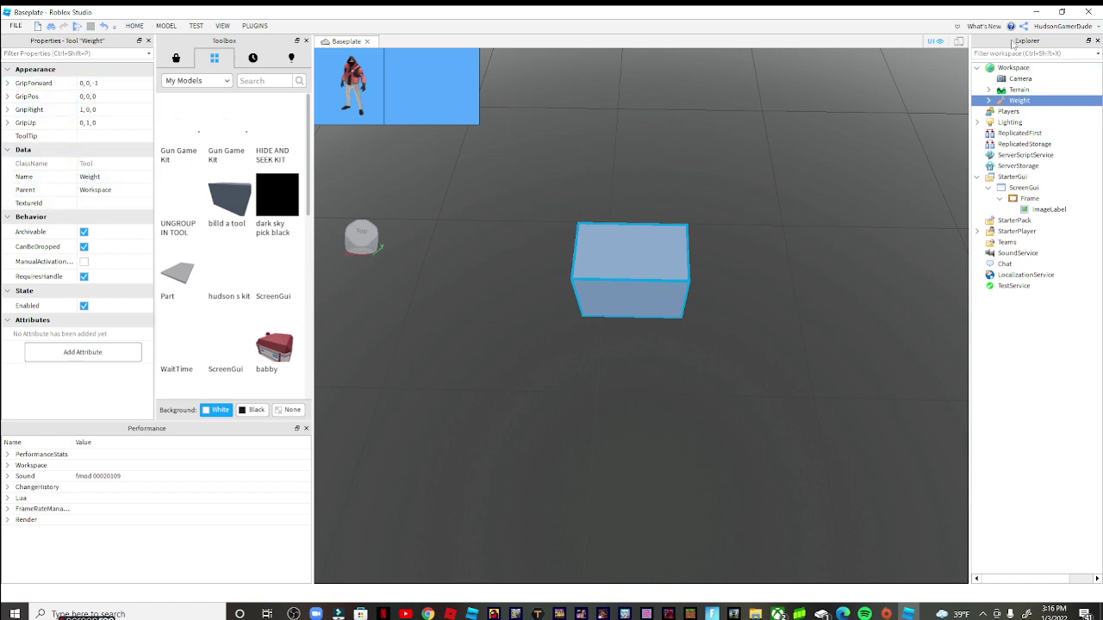
Colour the Weight tool's Handle light blue (85, 170, 255).
mouse_move(1026, 100)
left_click(989, 100)
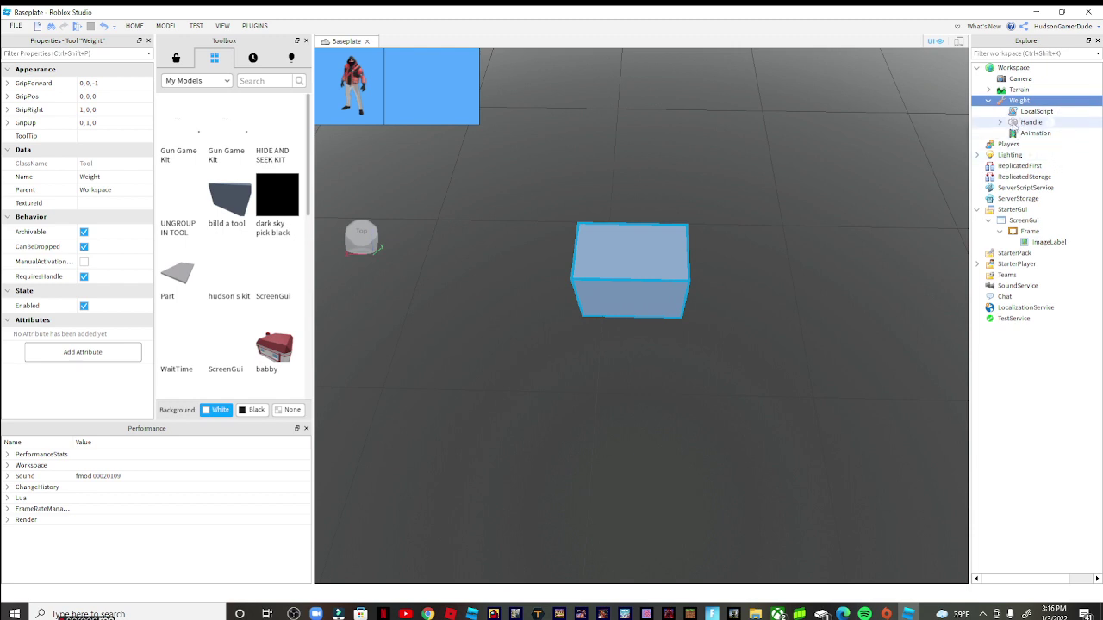
left_click(1029, 121)
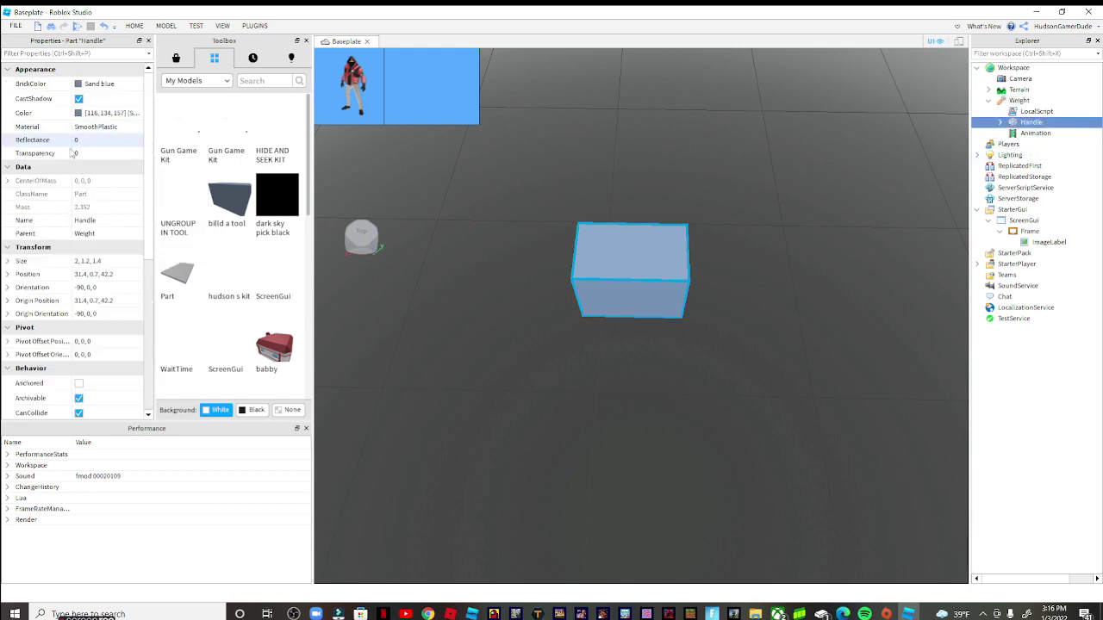
scroll(77, 160, "down", 1)
scroll(80, 162, "up", 1)
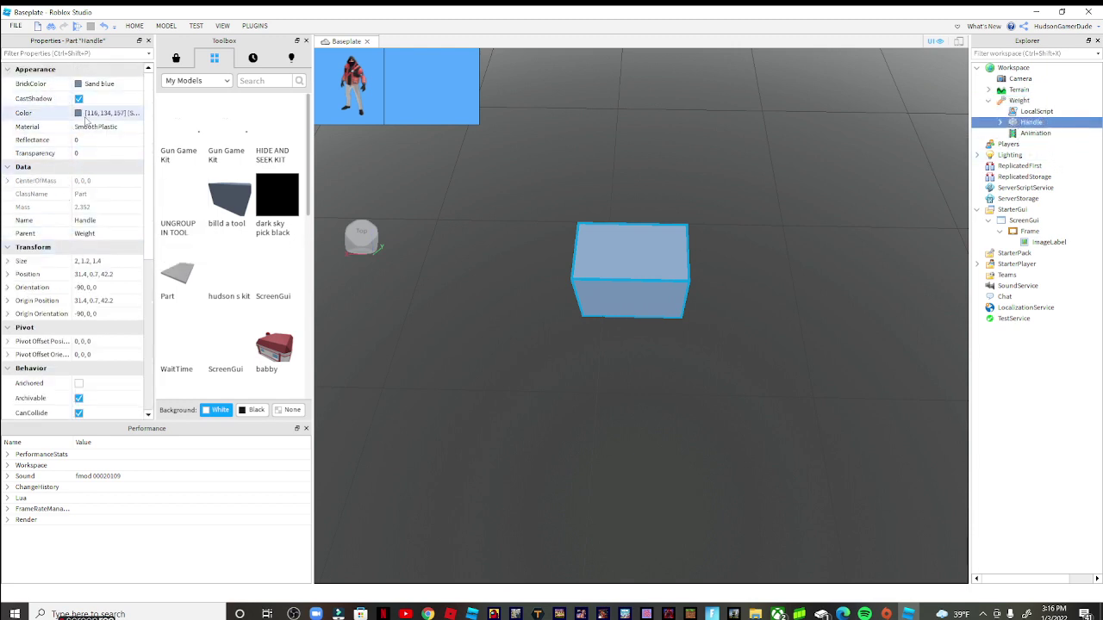
left_click(78, 113)
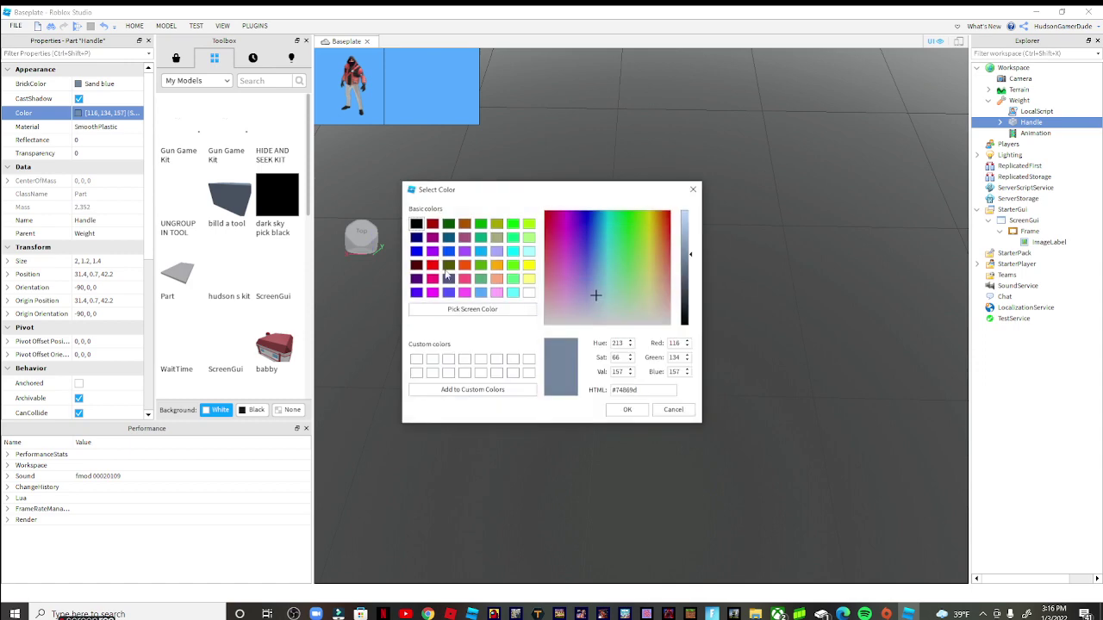
left_click(482, 293)
left_click(627, 409)
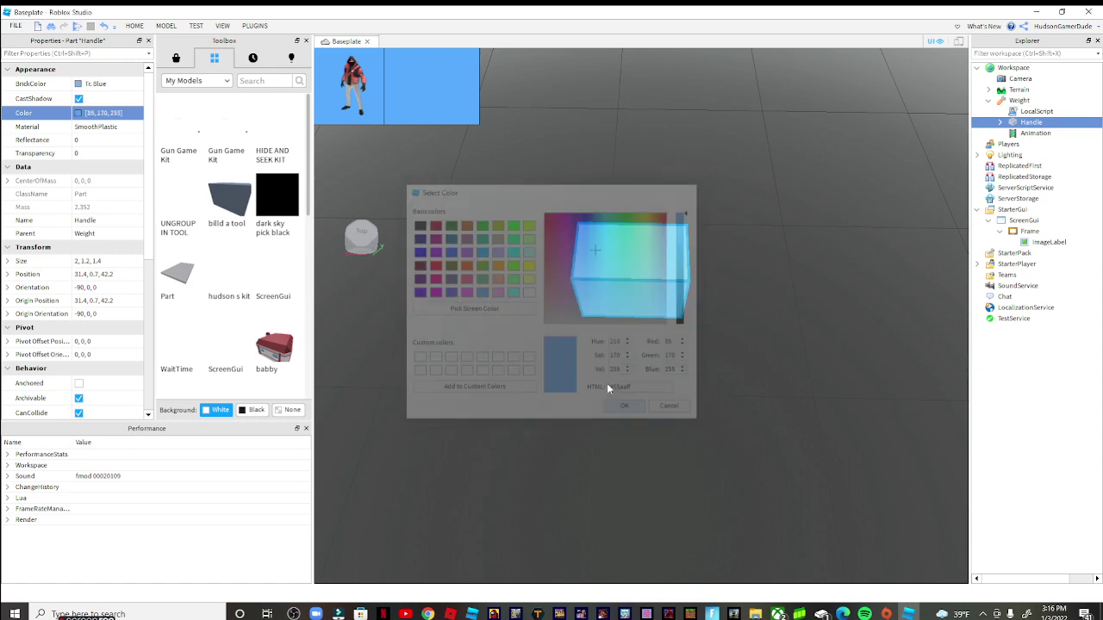
right_click_drag(773, 320, 675, 205)
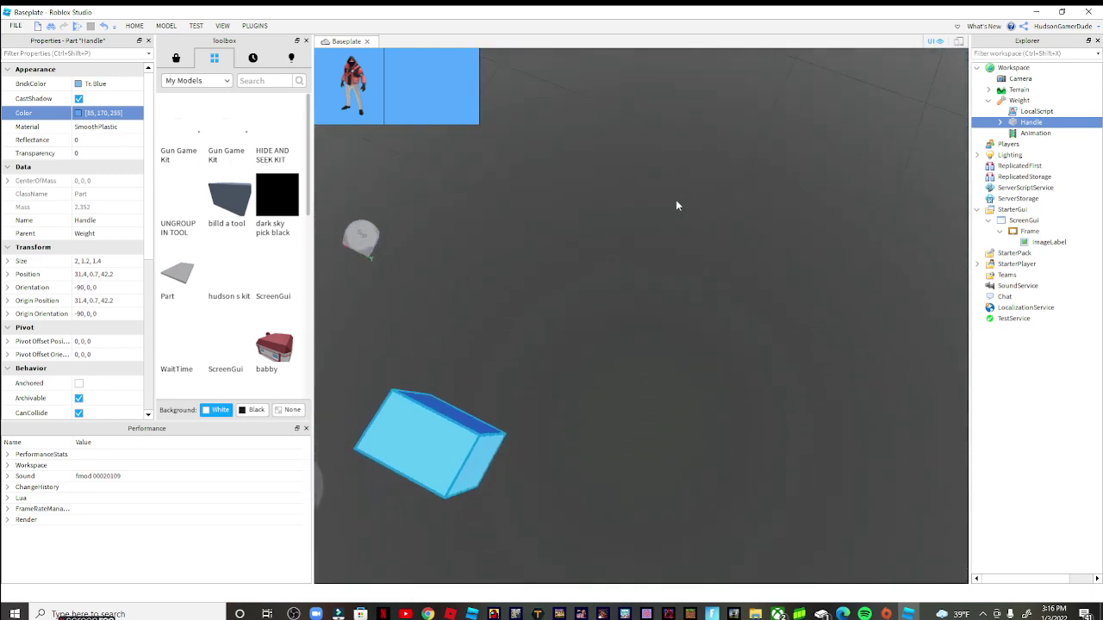
left_click_drag(676, 199, 490, 56)
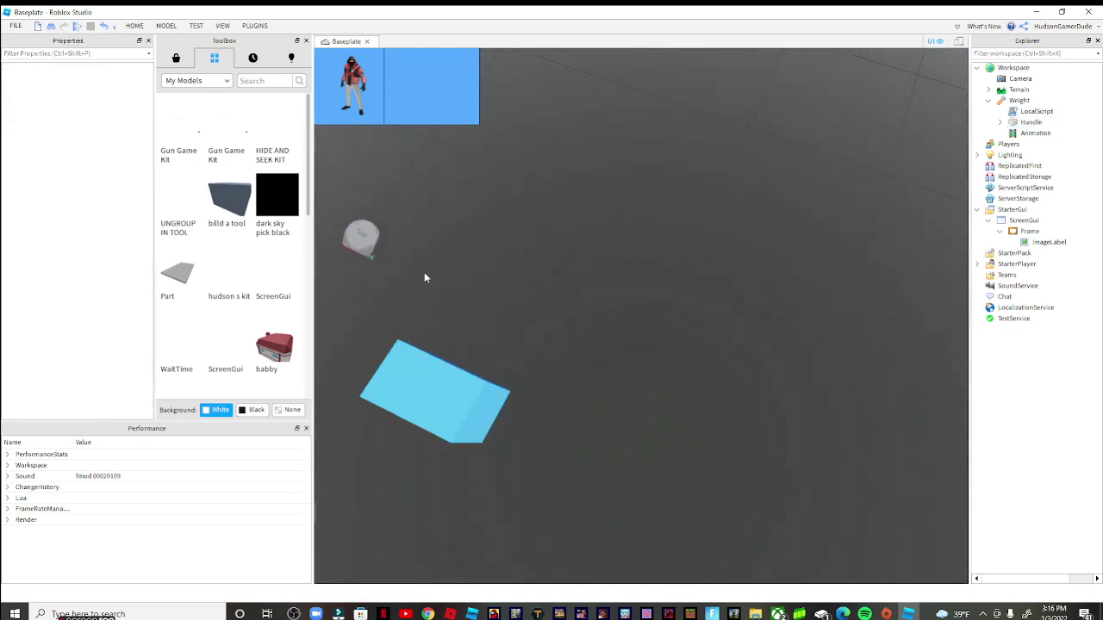
Rename the Weight tool to 'box' and drag it into the ScreenGui.
left_click(1018, 100)
right_click(1011, 102)
type("box")
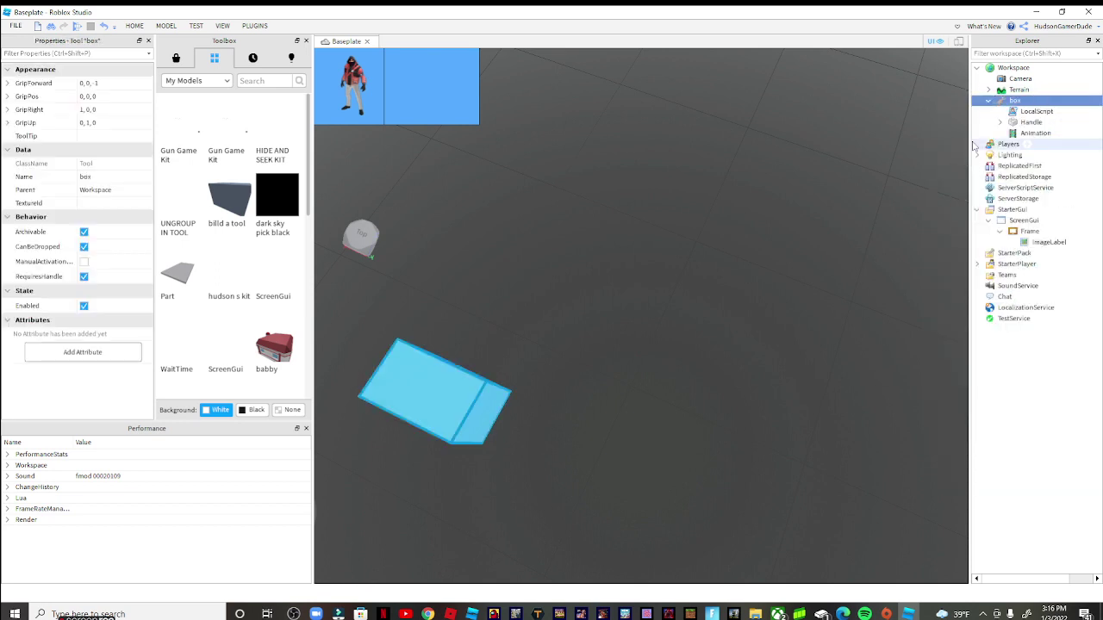
left_click(1017, 90)
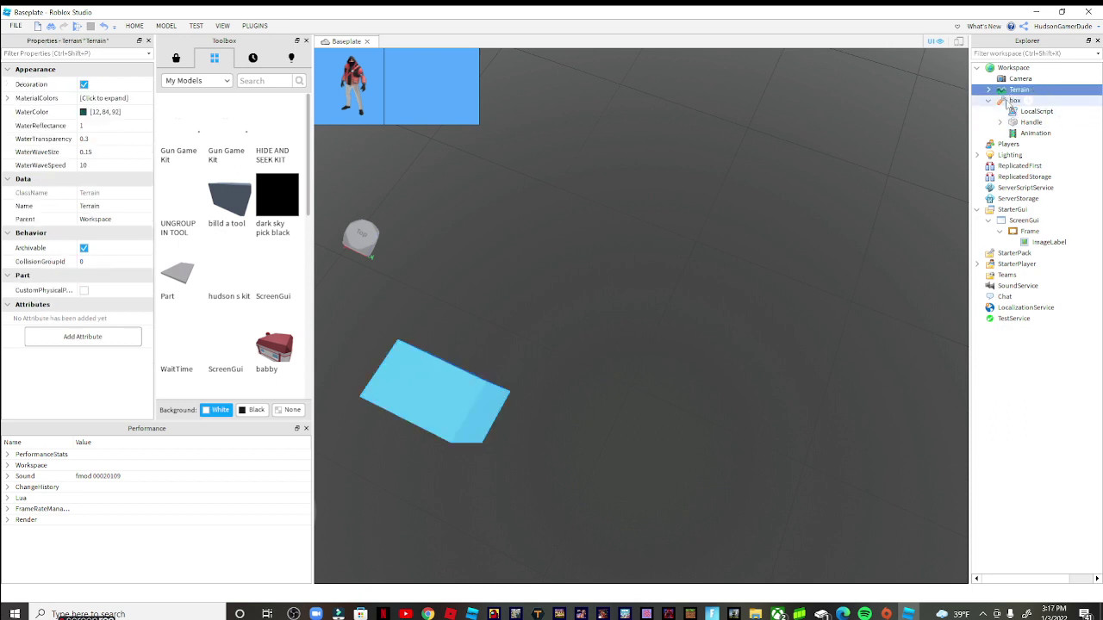
left_click_drag(1012, 100, 1034, 230)
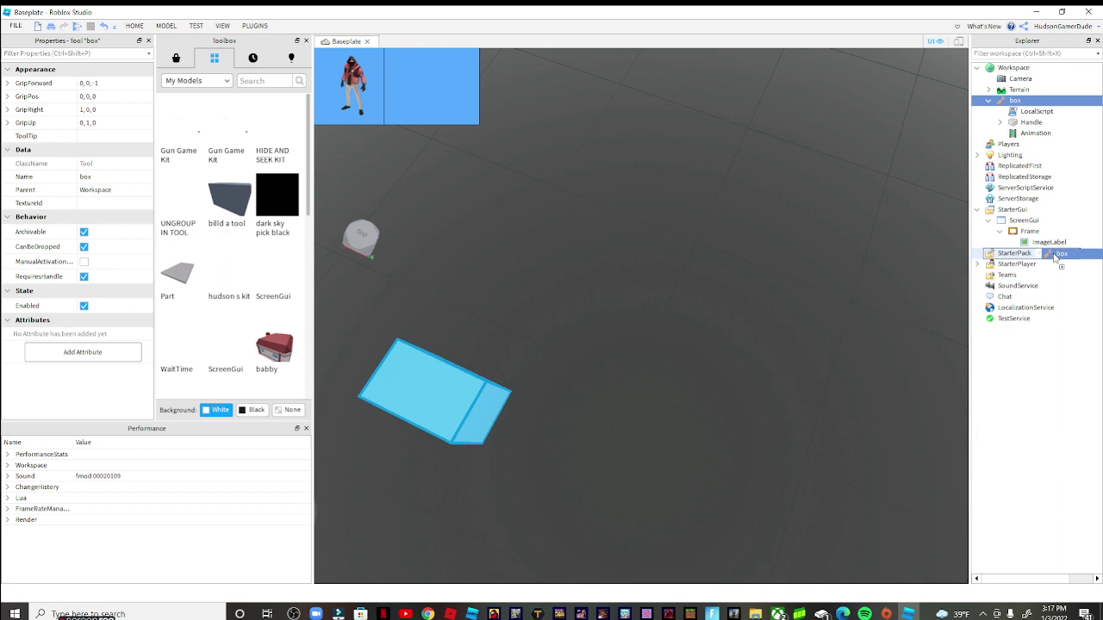
left_click_drag(1034, 231, 1052, 251)
mouse_move(1015, 221)
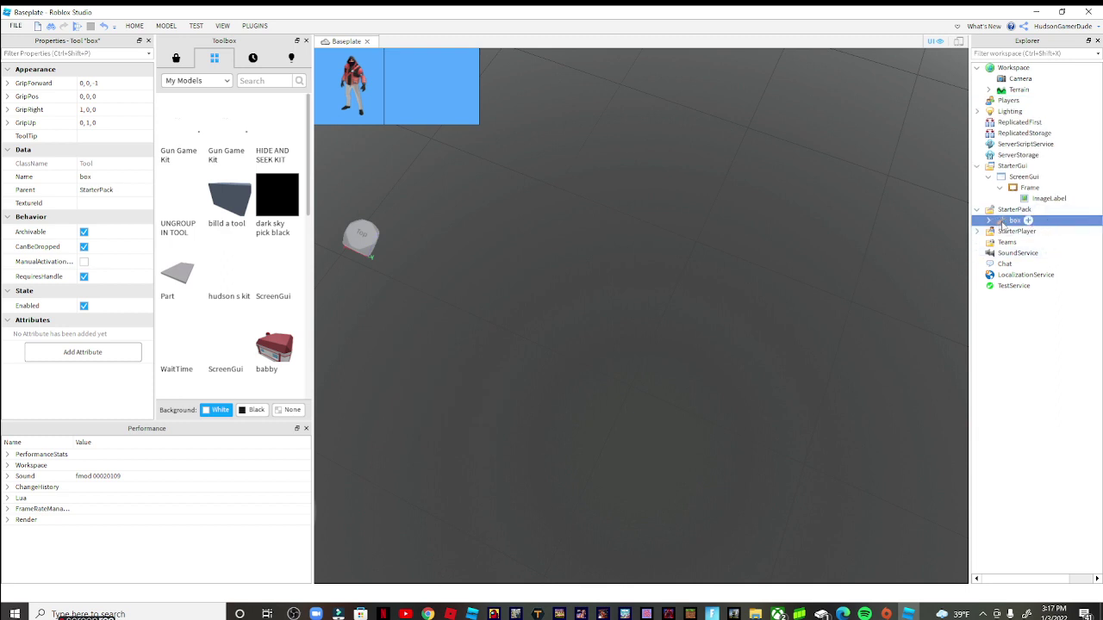
left_click_drag(1004, 223, 1018, 179)
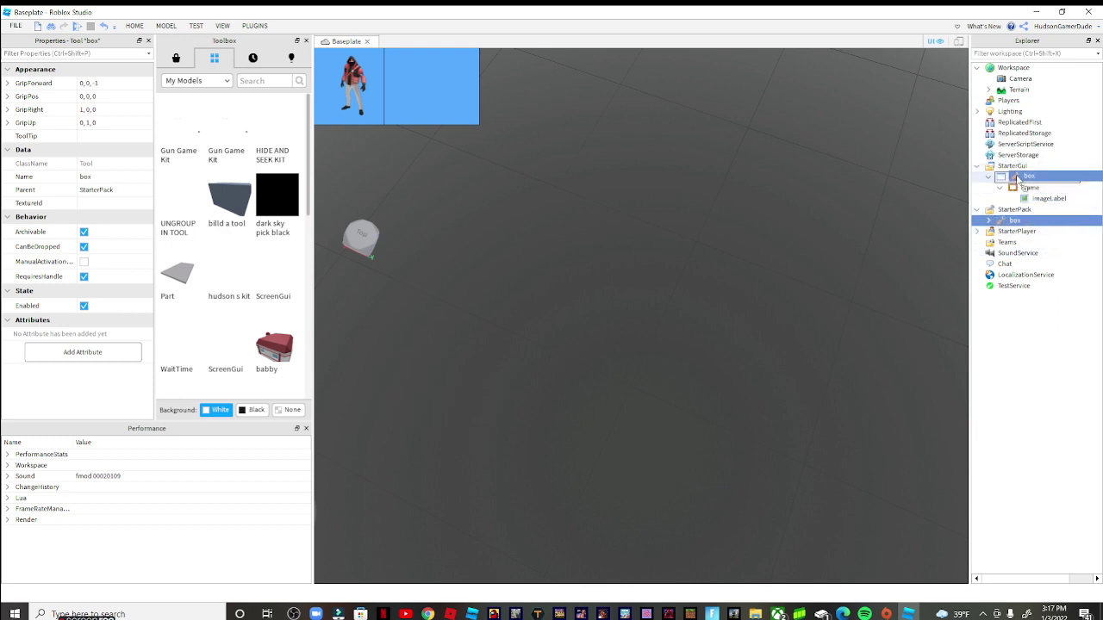
Rename the ScreenGui to 'main'.
left_click(1020, 176)
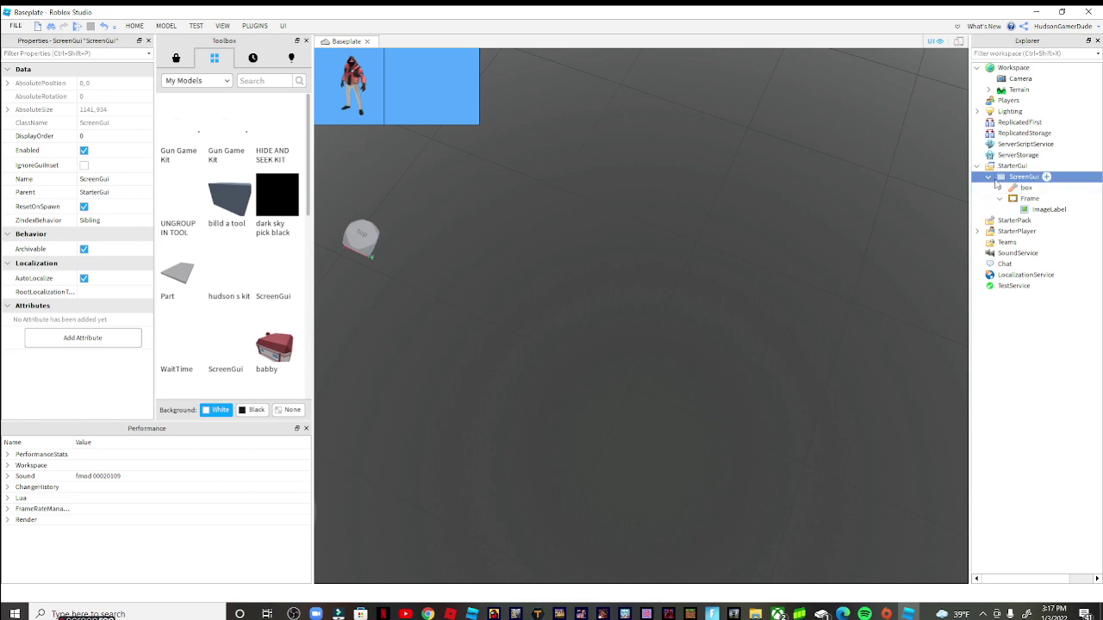
left_click(989, 176)
right_click(1012, 179)
left_click(970, 248)
type("main")
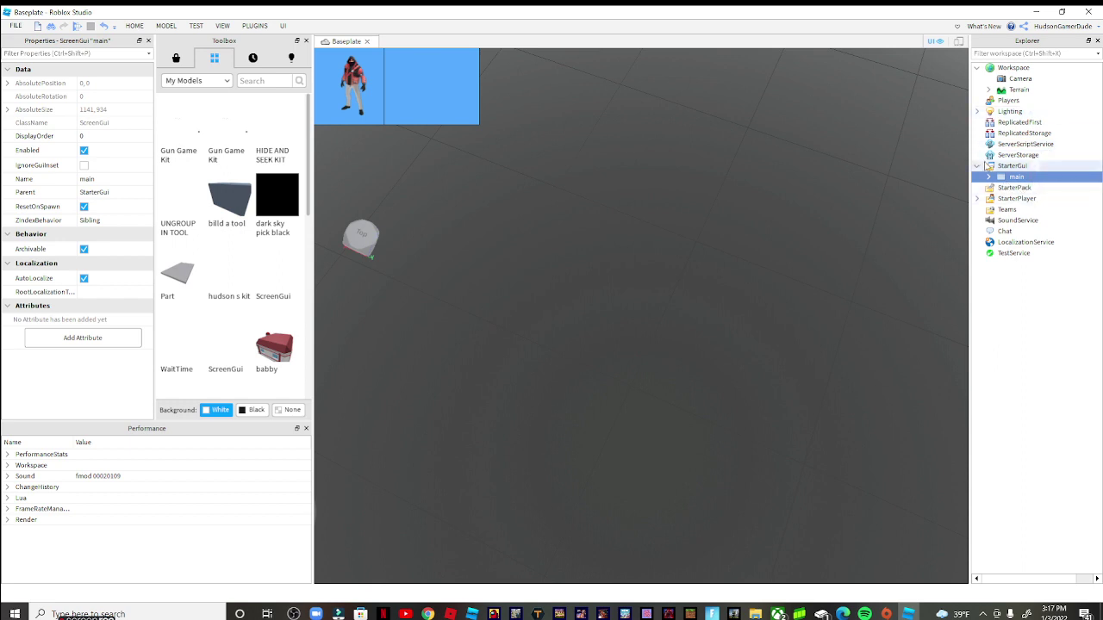
Place the box tool inside main beside the Frame.
left_click(989, 177)
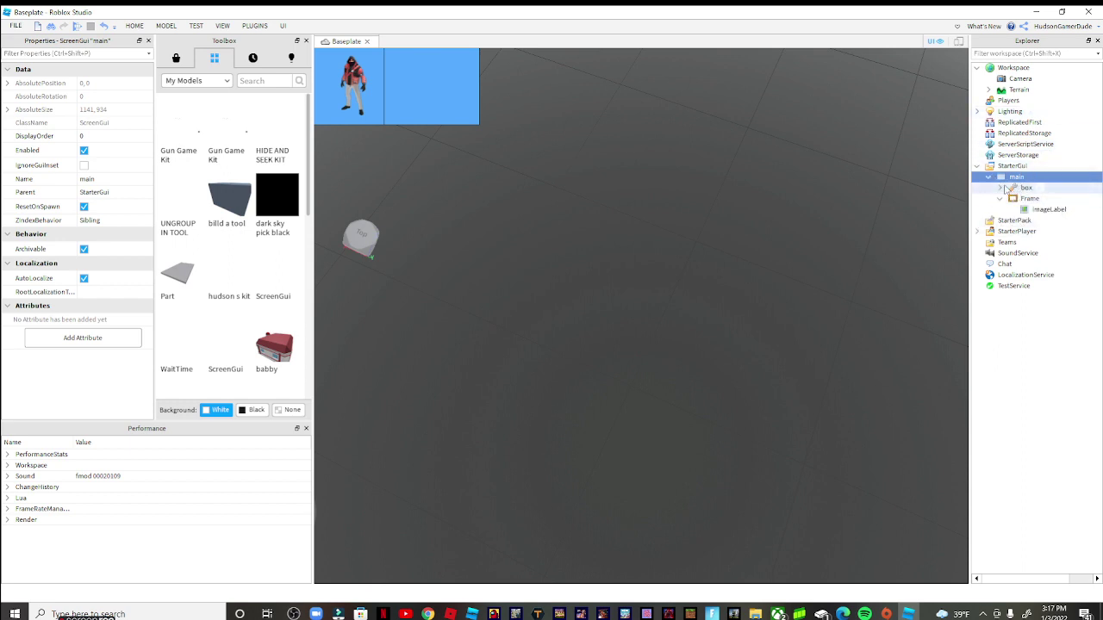
left_click(1001, 187)
left_click_drag(1025, 187, 1037, 254)
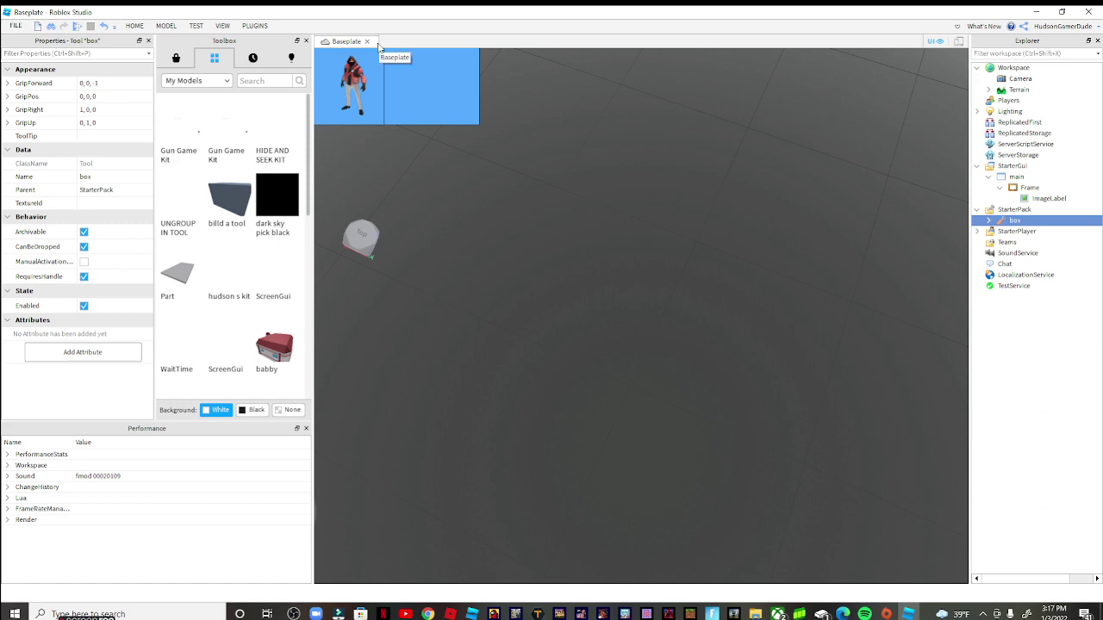
mouse_move(1025, 187)
left_click_drag(1005, 222, 1017, 177)
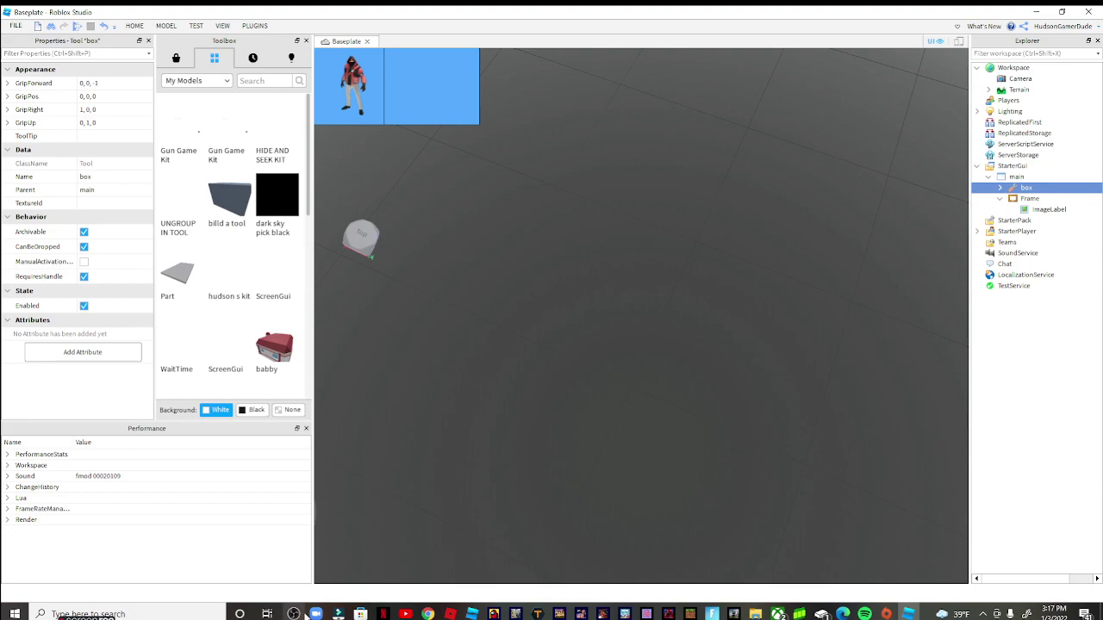